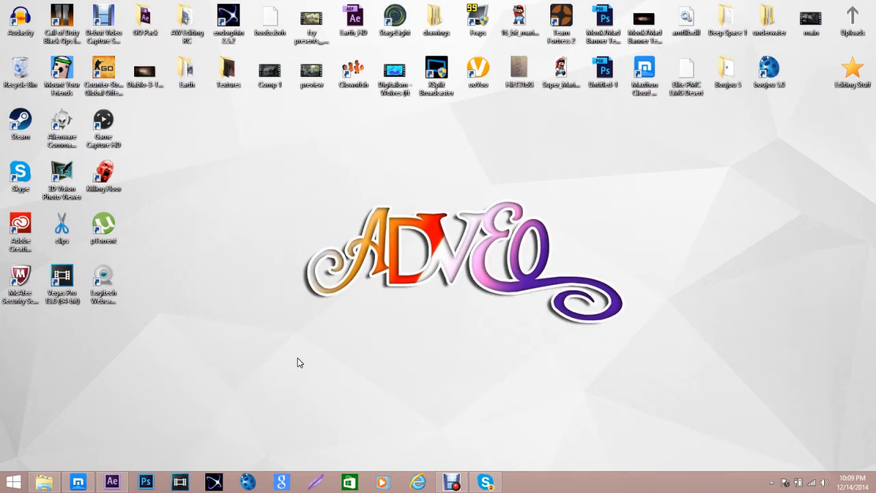
- Switch to After Effects with the untitled project containing warning sign.mp4
{"action": "left_click", "coordinate": [289, 218]}
{"action": "left_click", "coordinate": [113, 479]}
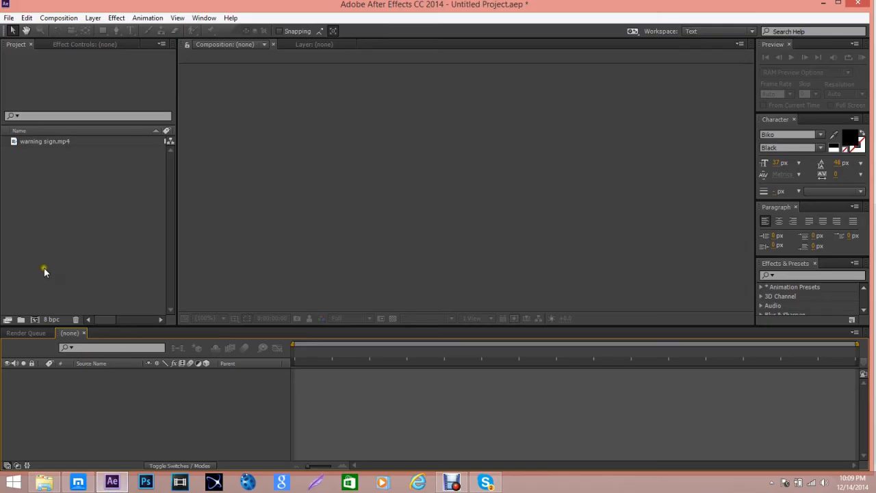
{"action": "double_click", "coordinate": [46, 220]}
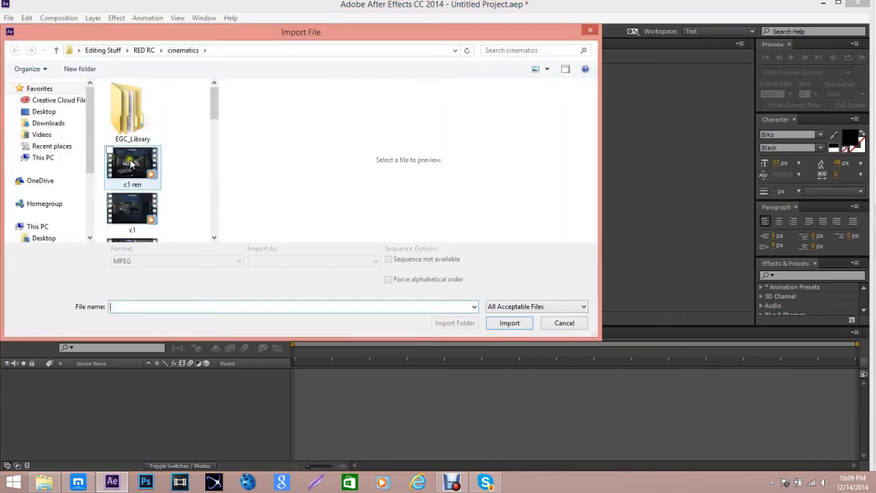
{"action": "mouse_move", "coordinate": [215, 108]}
{"action": "left_mouse_down"}
{"action": "mouse_move", "coordinate": [214, 133]}
{"action": "mouse_move", "coordinate": [212, 117]}
{"action": "left_mouse_up"}
{"action": "left_click", "coordinate": [551, 323]}
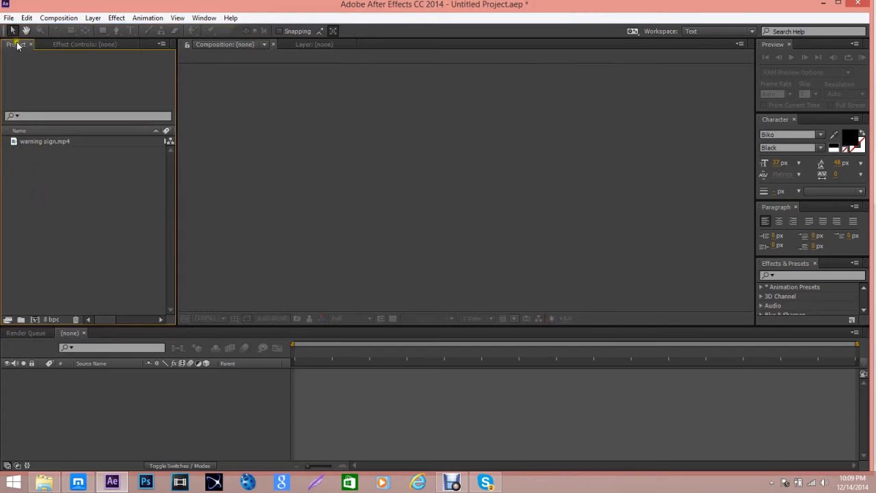
- Create a composition from warning sign.mp4 and pre-compose its layer, leaving all attributes in 'warning sign'
{"action": "left_click_drag", "start_coordinate": [67, 151], "coordinate": [35, 322]}
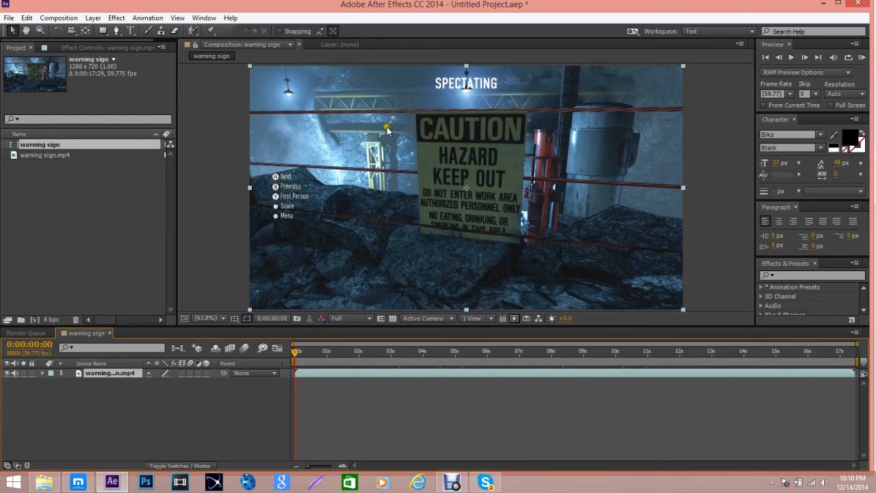
{"action": "right_click", "coordinate": [106, 374]}
{"action": "left_click", "coordinate": [137, 373]}
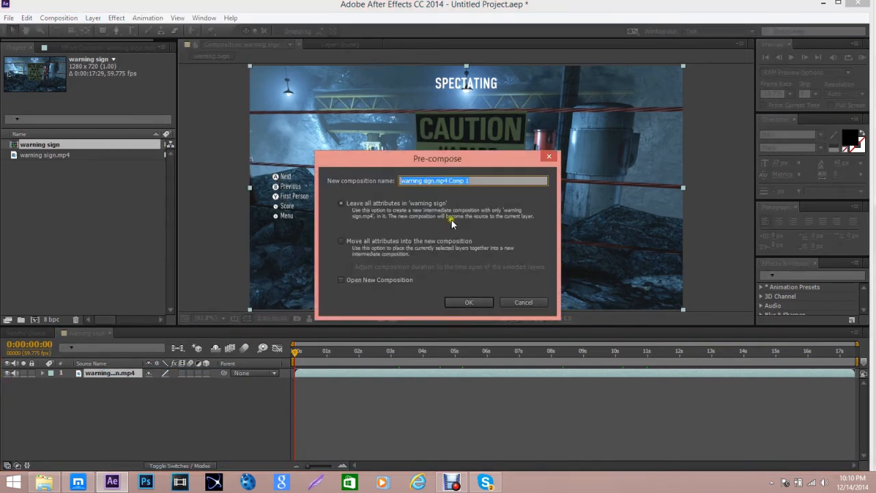
{"action": "left_click", "coordinate": [465, 301]}
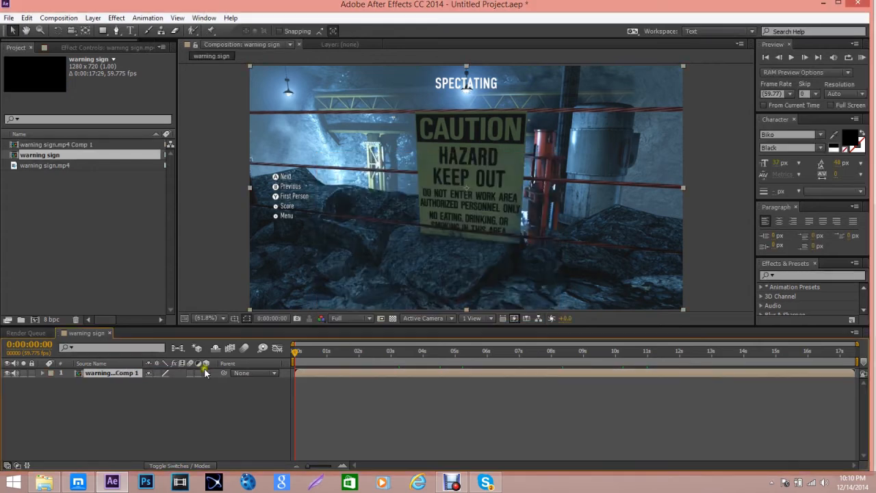
- Scale the pre-composed layer to 118% and shift it up and left so the spectator overlay falls outside the frame
{"action": "key", "text": "s"}
{"action": "left_click", "coordinate": [165, 382]}
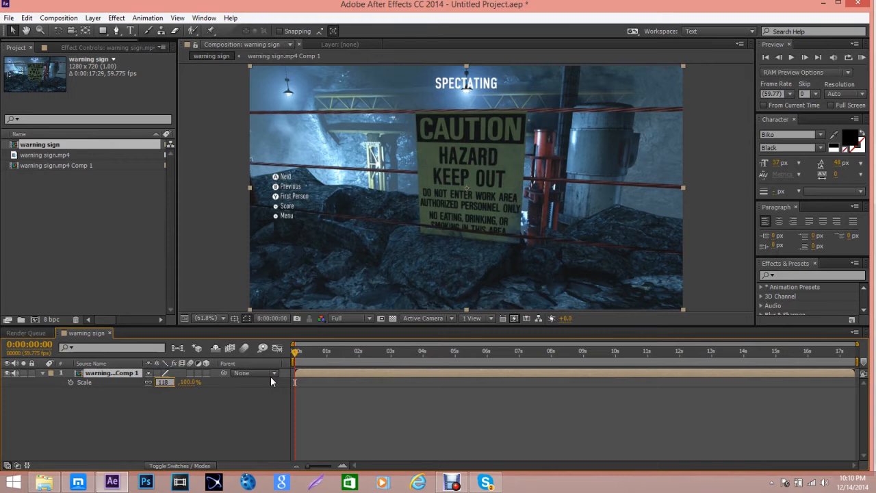
{"action": "key", "text": "Return"}
{"action": "left_click_drag", "start_coordinate": [528, 235], "coordinate": [510, 225]}
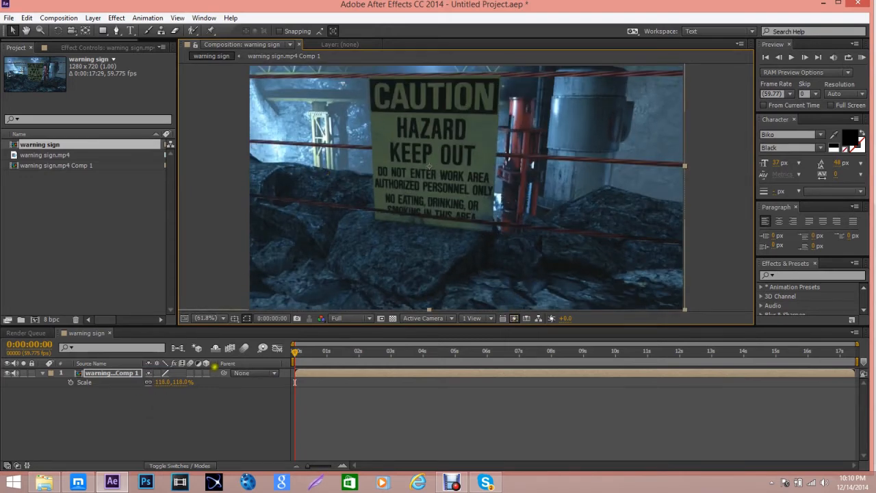
{"action": "left_click", "coordinate": [41, 372]}
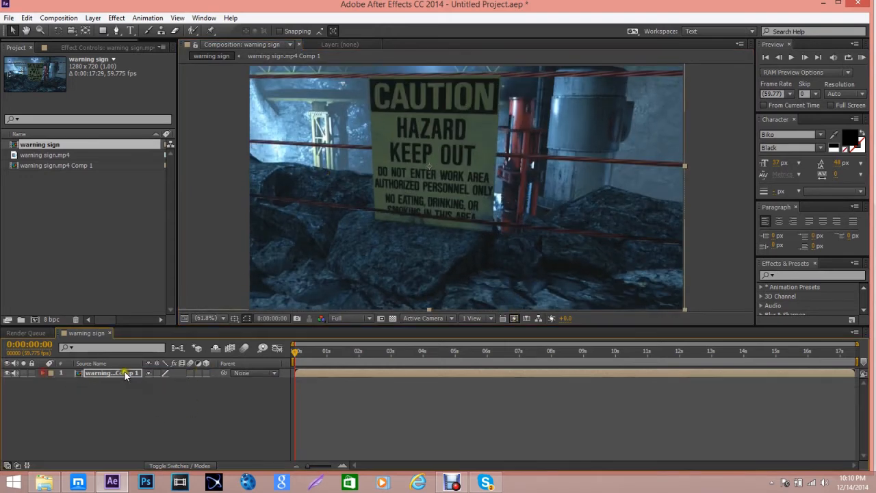
- Split the pre-composed layer at 0:00:04:10, delete the earlier part, and start the work area at that time
{"action": "left_click_drag", "start_coordinate": [329, 353], "coordinate": [428, 353]}
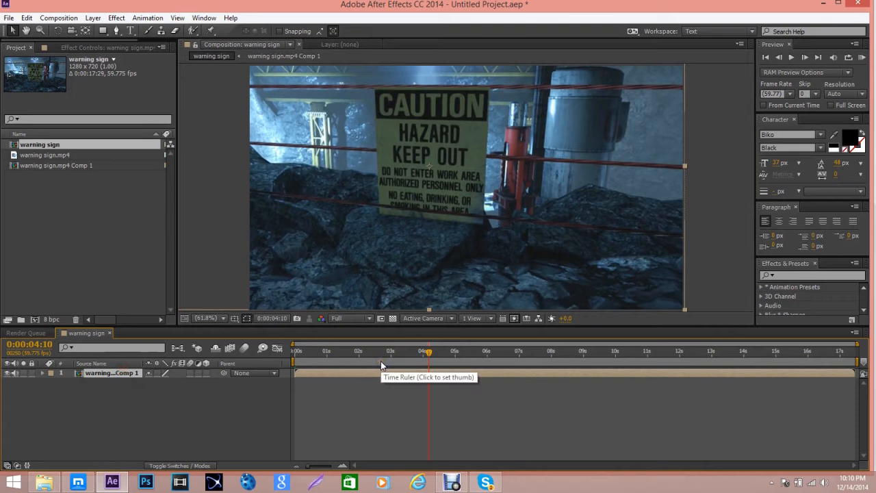
{"action": "key", "text": "ctrl+d"}
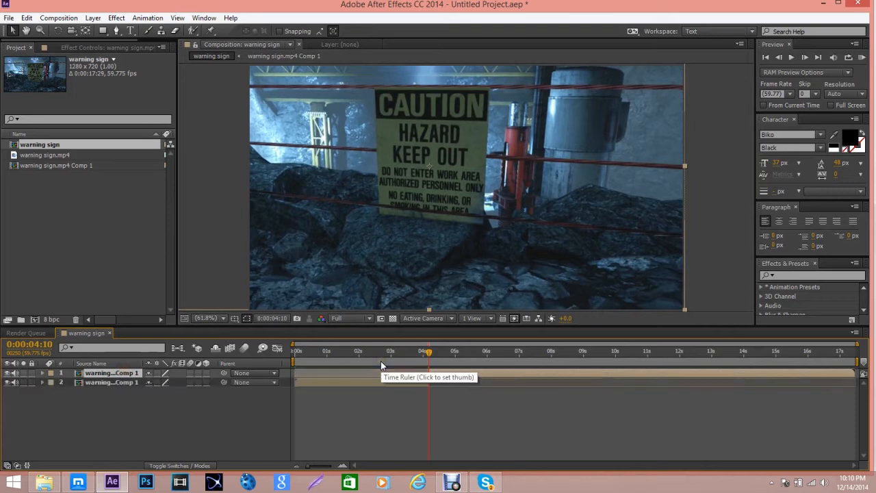
{"action": "key", "text": "alt+bracketleft"}
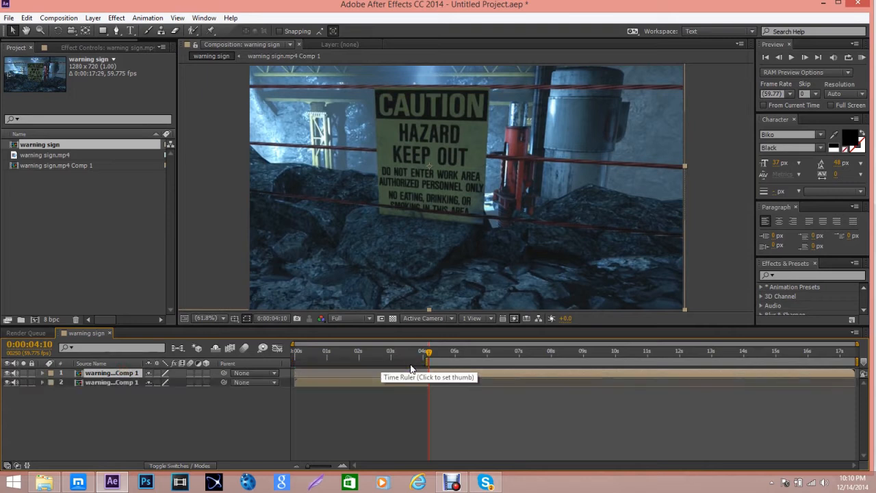
{"action": "left_click", "coordinate": [414, 382]}
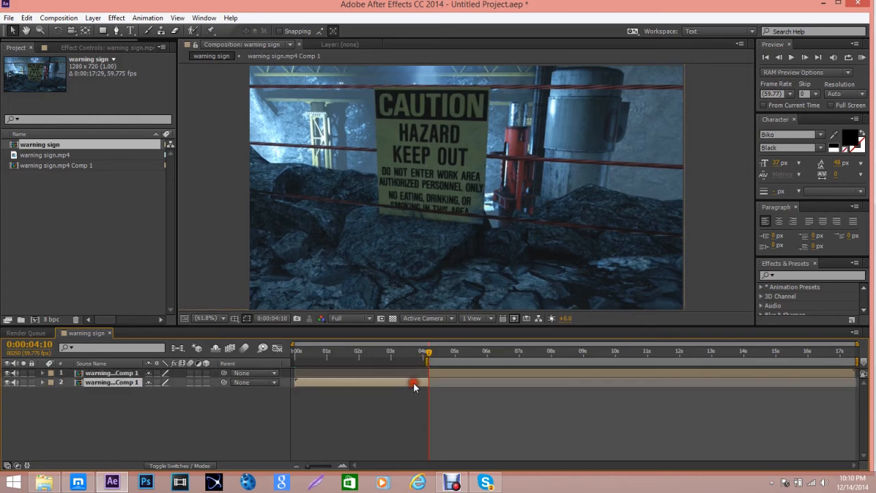
{"action": "key", "text": "Delete"}
- Split the remaining layer at 0:00:11:21, delete the later part, and end the work area at that time
{"action": "left_click_drag", "start_coordinate": [428, 354], "coordinate": [659, 358]}
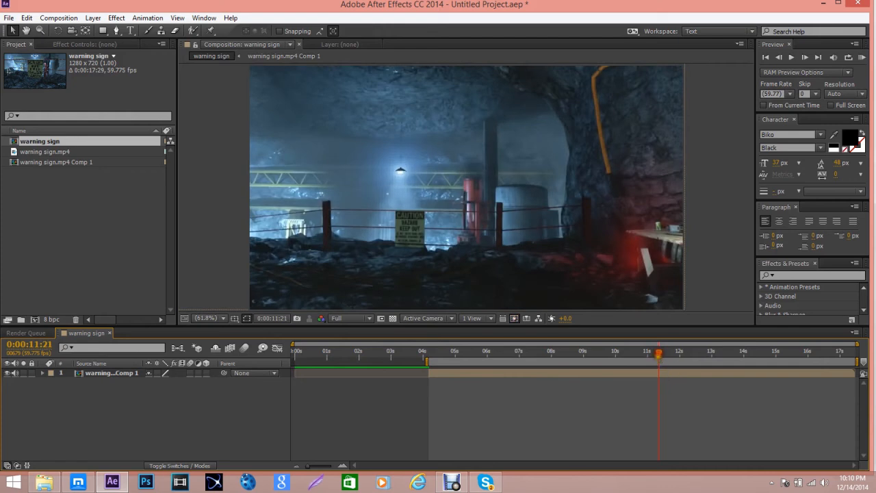
{"action": "left_click", "coordinate": [661, 373]}
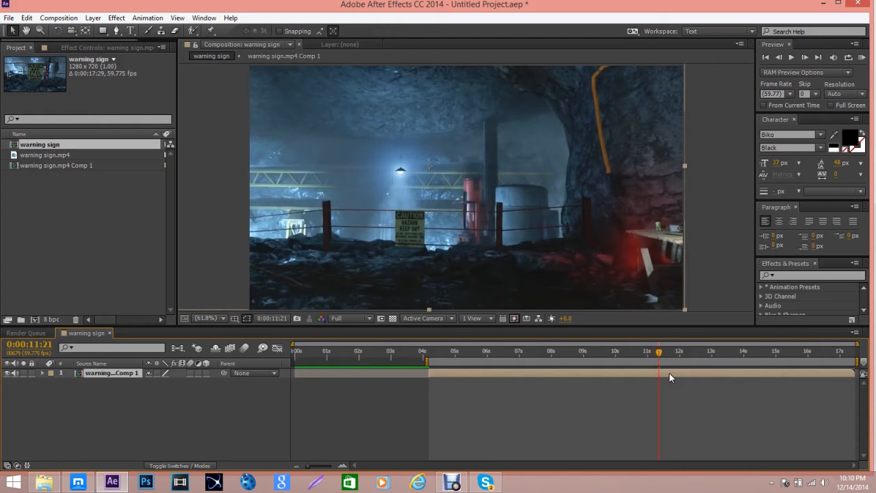
{"action": "key", "text": "ctrl+shift+d"}
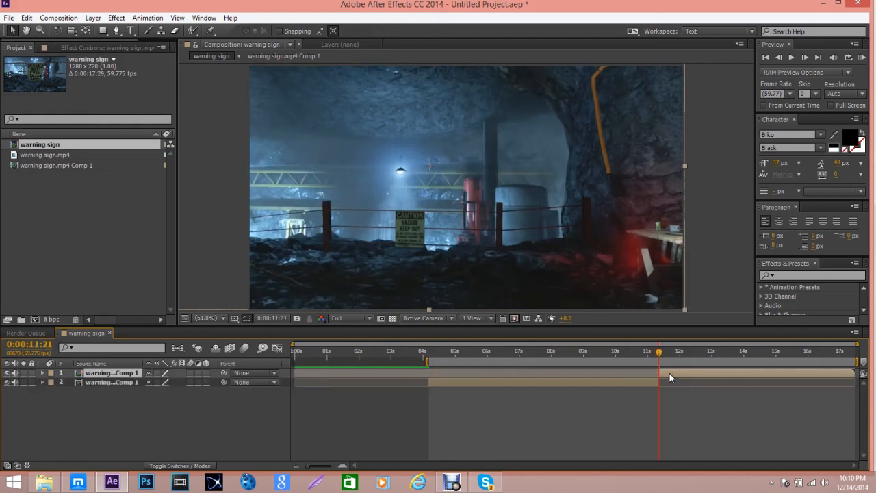
{"action": "key", "text": "Delete"}
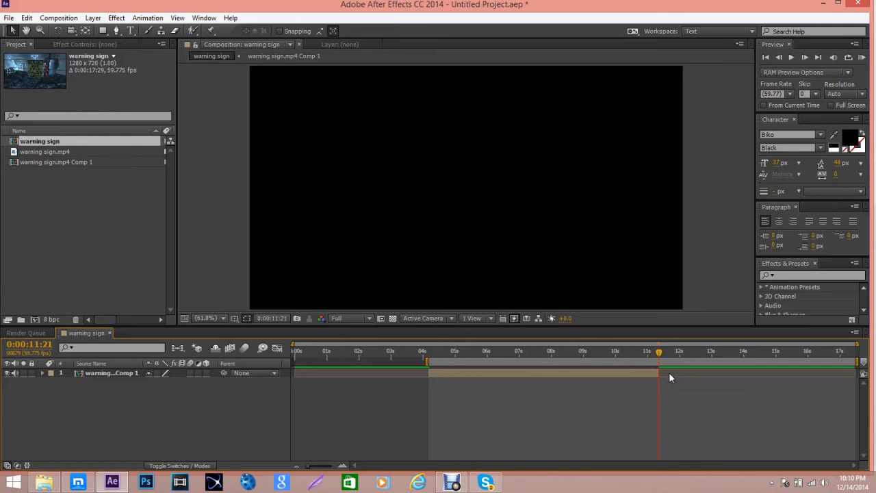
{"action": "key", "text": "n"}
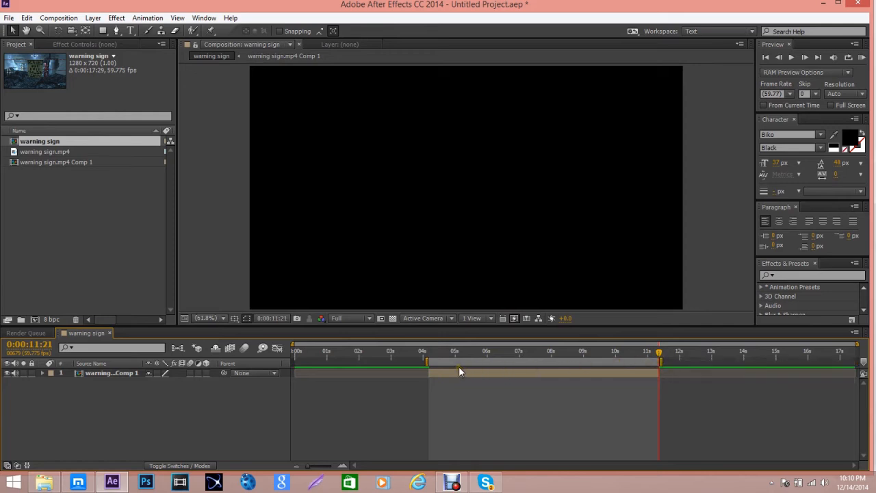
- Open the nested composition at 0:00:04:10 and split its footage layer there, deleting the earlier part
{"action": "key", "text": "space"}
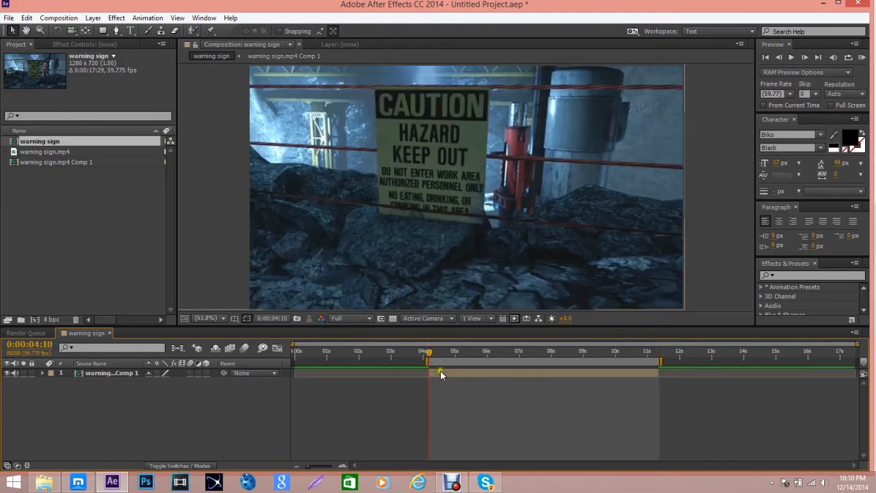
{"action": "double_click", "coordinate": [439, 371]}
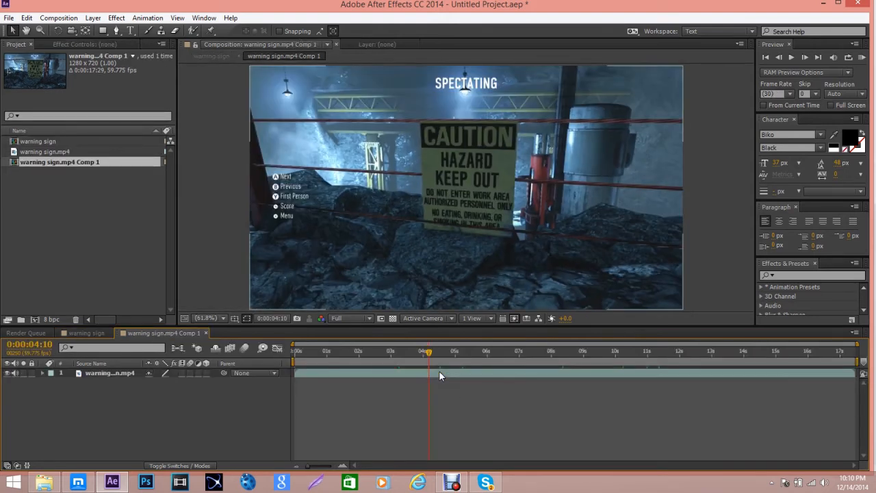
{"action": "left_click", "coordinate": [120, 375]}
{"action": "key", "text": "ctrl+shift+d"}
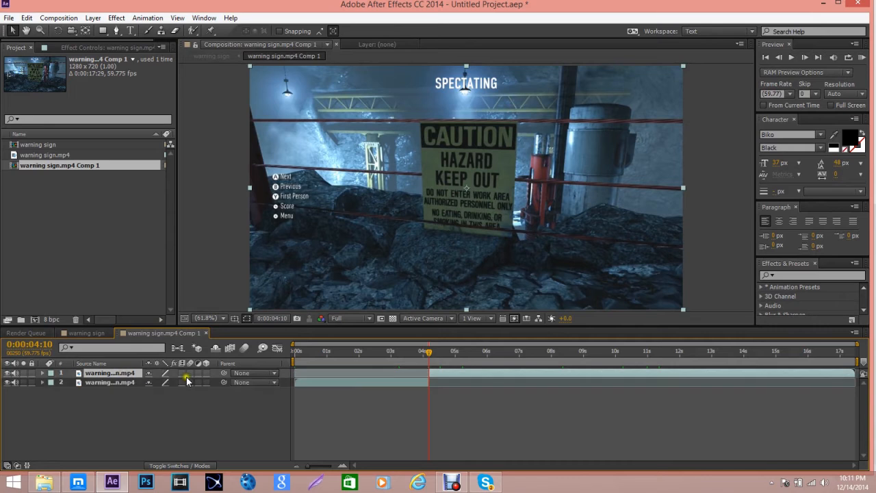
{"action": "left_click", "coordinate": [366, 383]}
{"action": "key", "text": "Delete"}
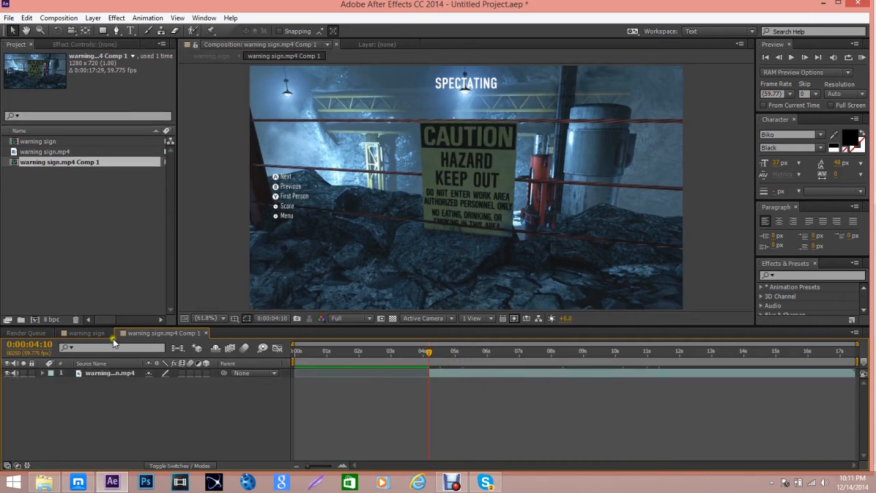
- Split the nested composition's footage at 0:00:11:21, the end of the main composition's clip, and delete the later part
{"action": "left_click", "coordinate": [89, 333]}
{"action": "key", "text": "End"}
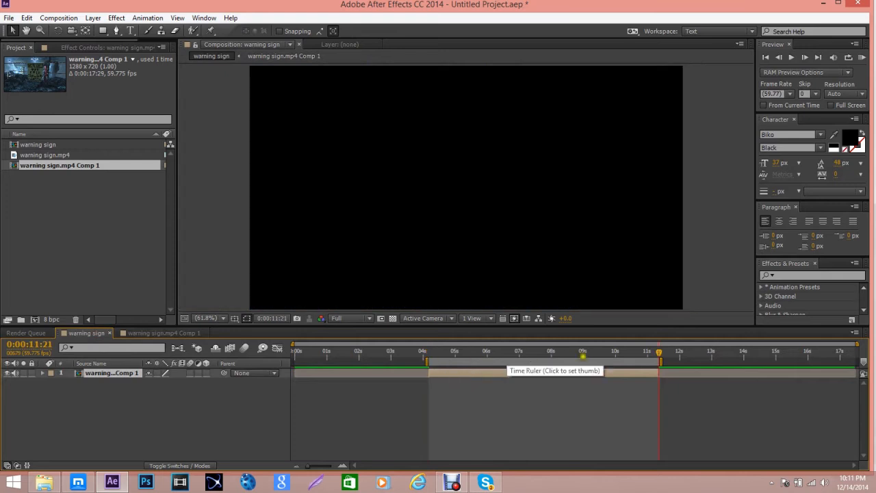
{"action": "double_click", "coordinate": [601, 375]}
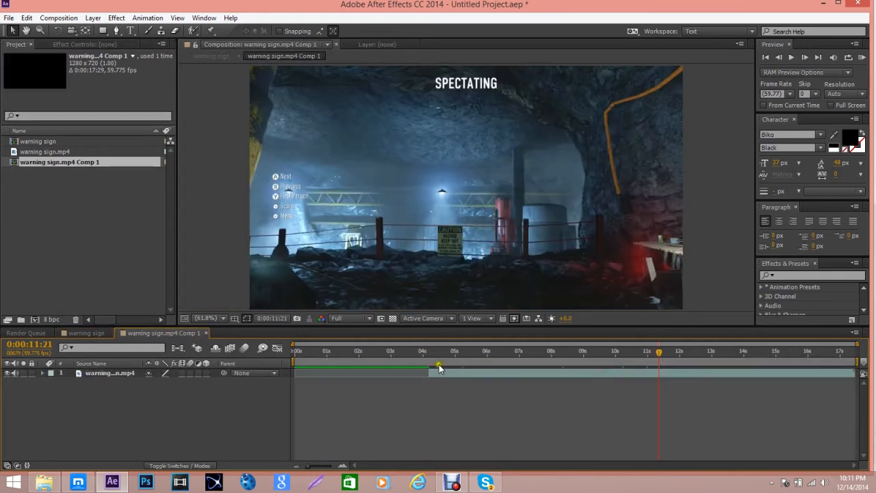
{"action": "left_click", "coordinate": [100, 377]}
{"action": "key", "text": "ctrl+shift+d"}
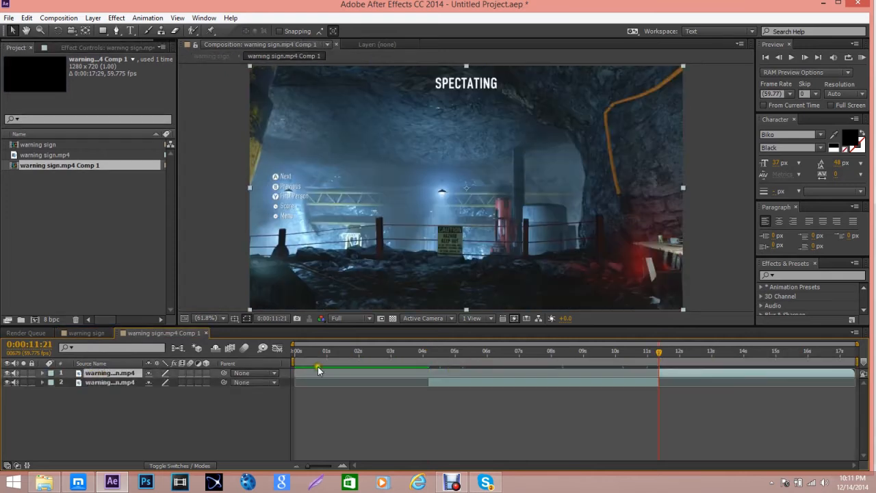
{"action": "key", "text": "Delete"}
- Apply Track Camera to the trimmed warning sign.mp4 layer in the nested composition
{"action": "left_click_drag", "start_coordinate": [660, 356], "coordinate": [534, 352]}
{"action": "left_click", "coordinate": [86, 332]}
{"action": "left_click", "coordinate": [163, 333]}
{"action": "left_click", "coordinate": [444, 369]}
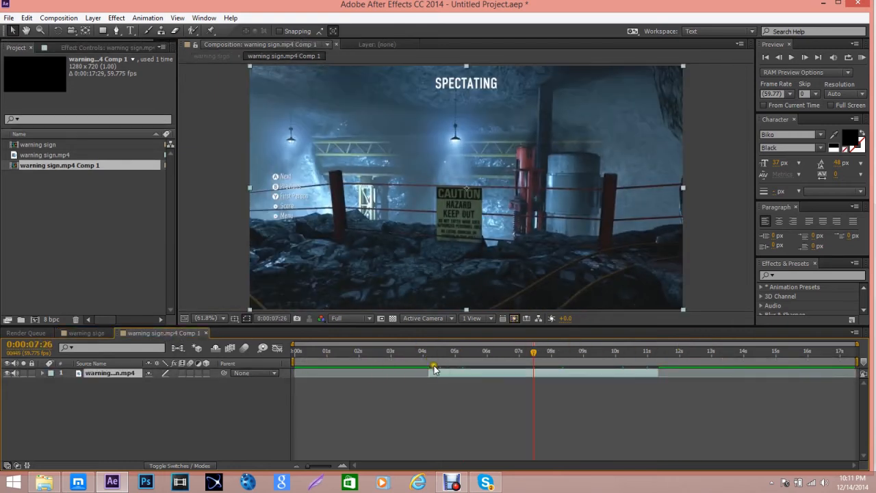
{"action": "right_click", "coordinate": [446, 371]}
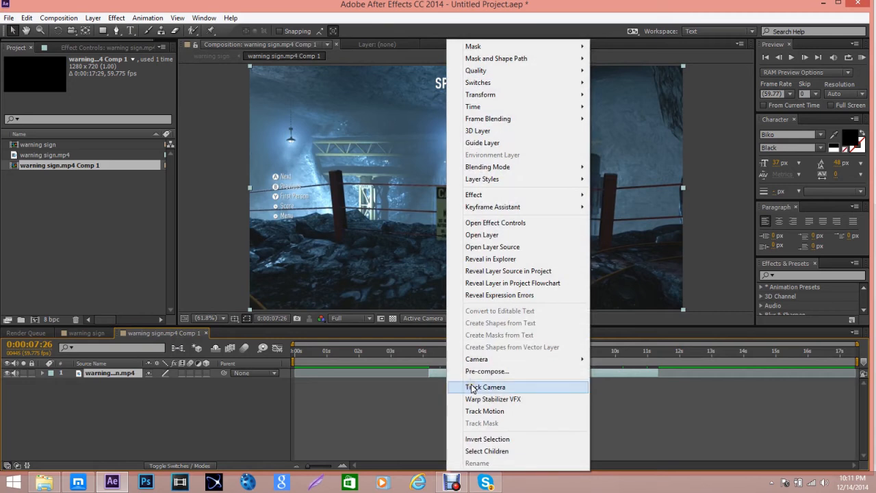
{"action": "left_click", "coordinate": [472, 388]}
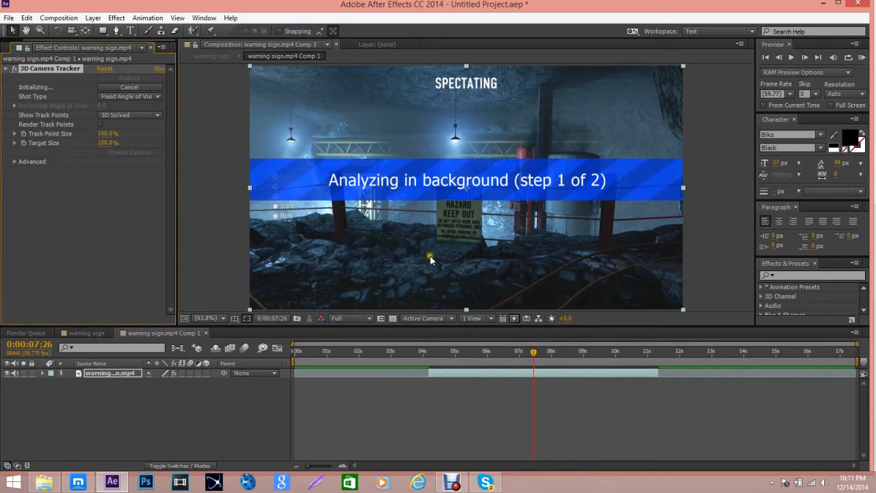
{"action": "left_click_drag", "start_coordinate": [437, 351], "coordinate": [604, 362]}
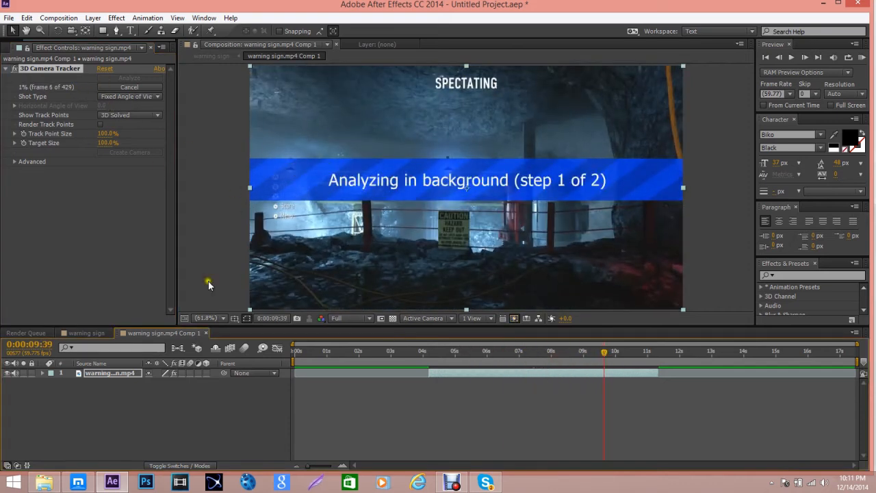
{"action": "left_click", "coordinate": [452, 482]}
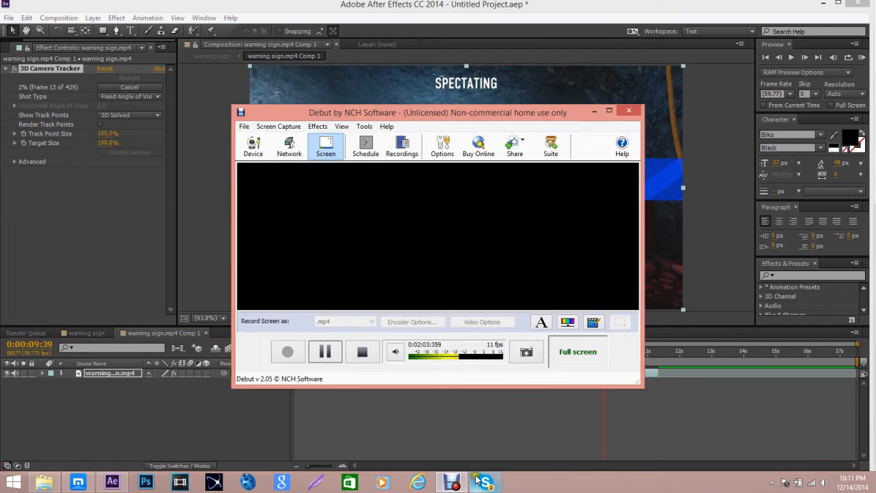
{"action": "left_click", "coordinate": [322, 352]}
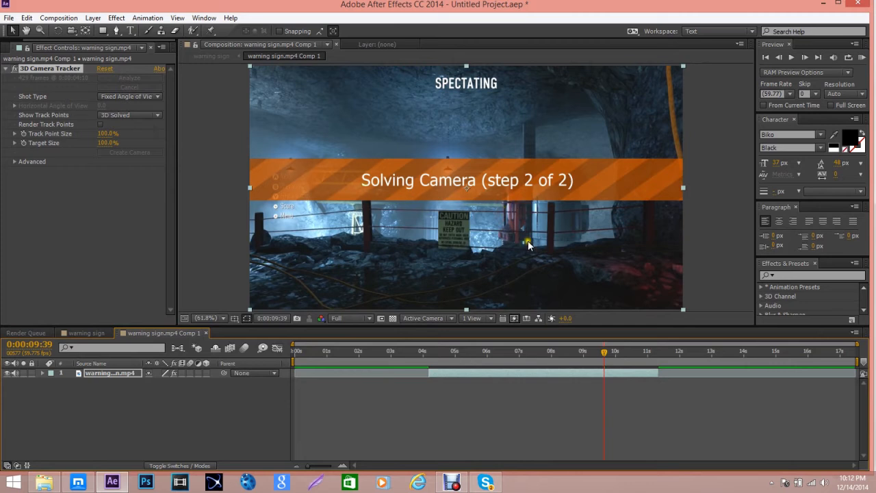
- At 0:00:05:19, target the track points on the caution sign's plane and create a text layer and camera from them
{"action": "mouse_move", "coordinate": [450, 351]}
{"action": "left_mouse_down"}
{"action": "mouse_move", "coordinate": [475, 351]}
{"action": "mouse_move", "coordinate": [466, 351]}
{"action": "left_mouse_up"}
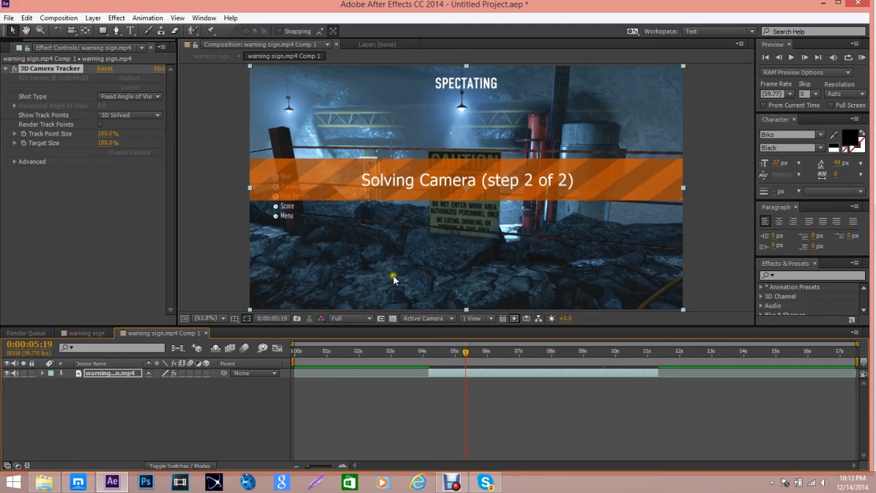
{"action": "left_click", "coordinate": [451, 482]}
{"action": "left_click", "coordinate": [332, 350]}
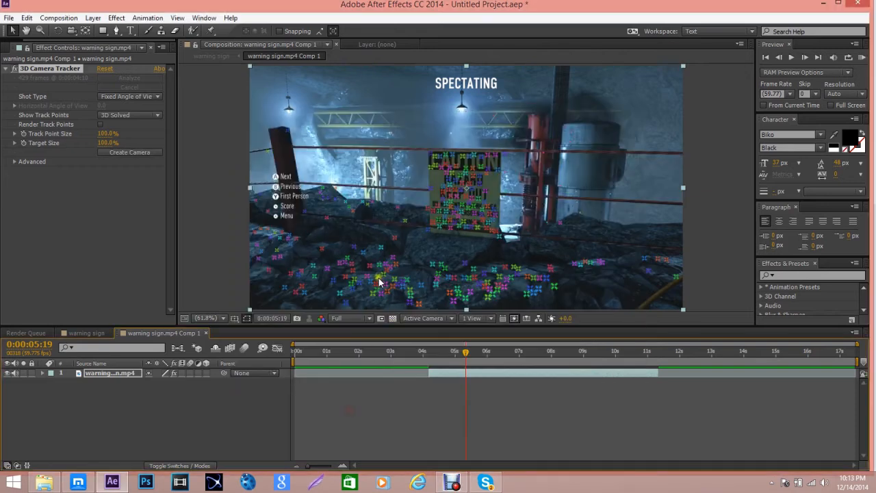
{"action": "left_click", "coordinate": [463, 187]}
{"action": "left_click", "coordinate": [442, 179]}
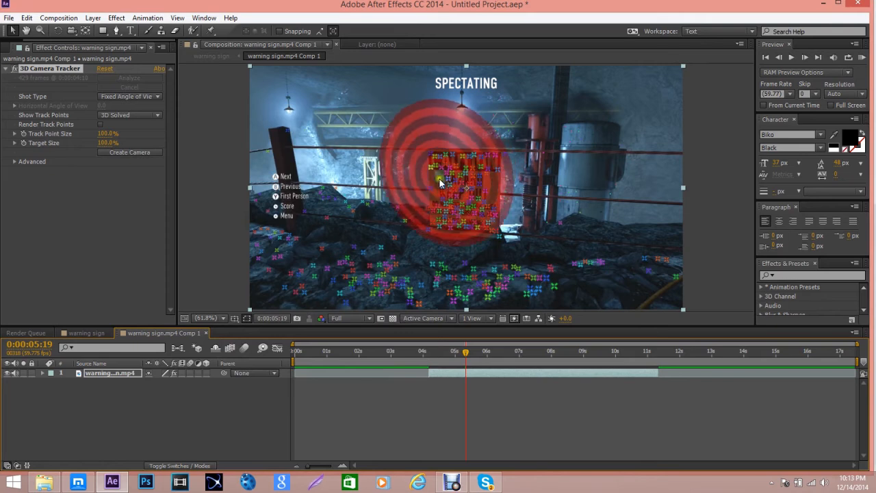
{"action": "left_click", "coordinate": [464, 194]}
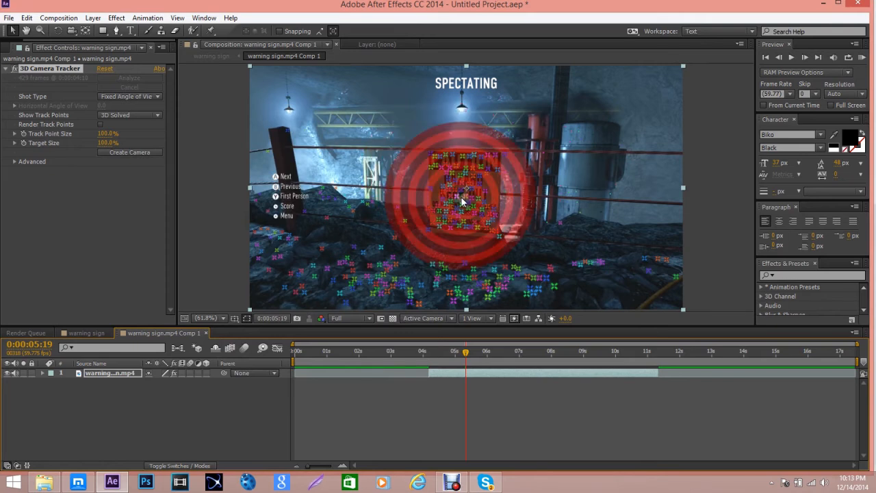
{"action": "left_click_drag", "start_coordinate": [463, 197], "coordinate": [470, 268]}
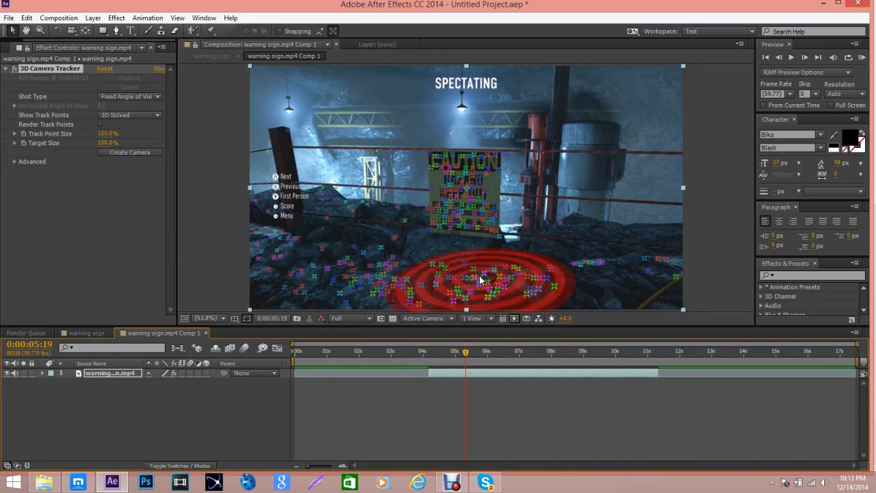
{"action": "left_click", "coordinate": [461, 195]}
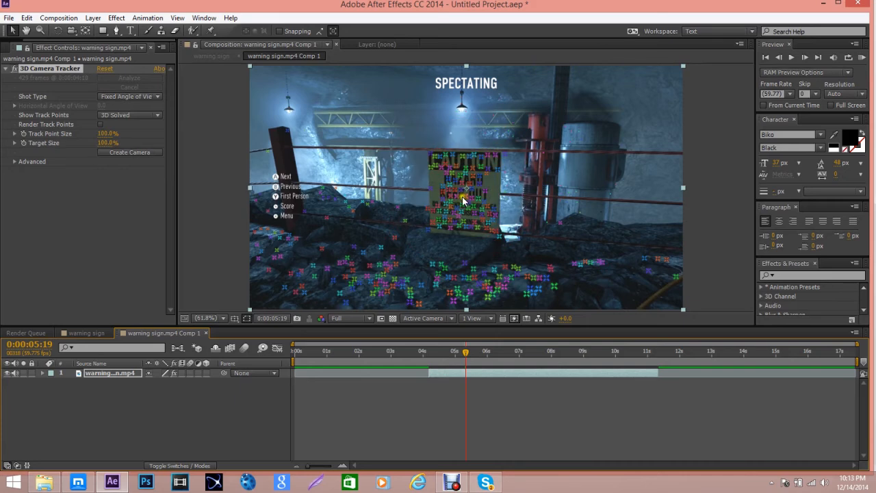
{"action": "left_click", "coordinate": [462, 197]}
{"action": "right_click", "coordinate": [461, 197]}
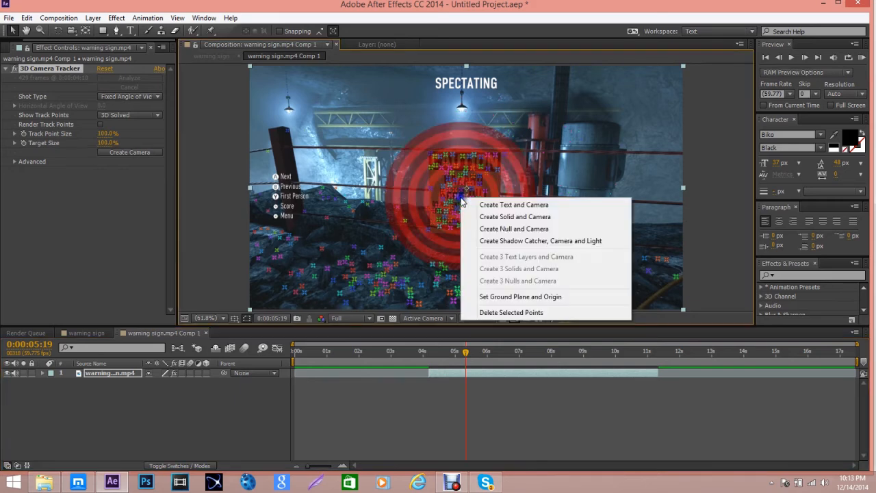
{"action": "left_click", "coordinate": [514, 204]}
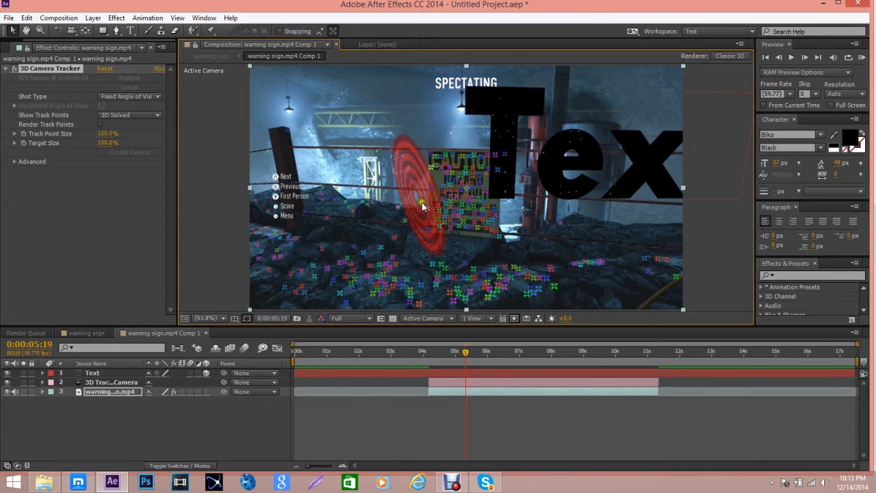
- Change the tracked text layer's wording to ADVEO and set its font size to 10 px
{"action": "left_click", "coordinate": [130, 30]}
{"action": "double_click", "coordinate": [89, 372]}
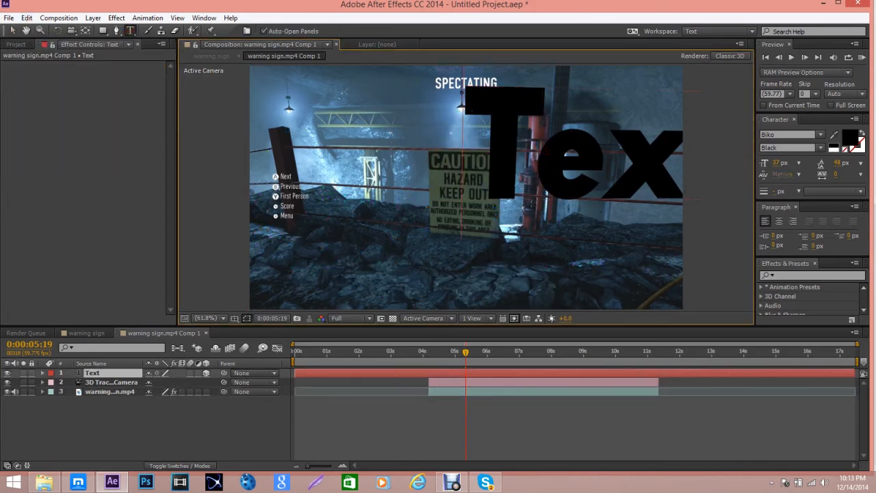
{"action": "type", "text": "AD"}
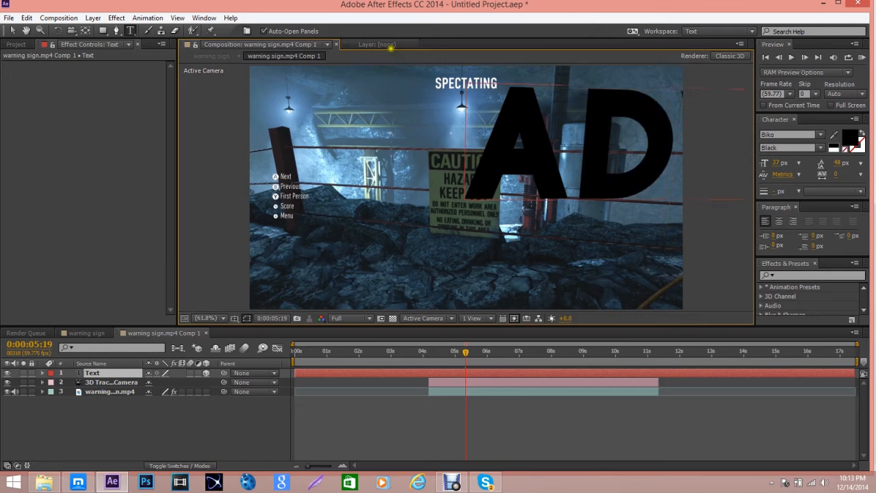
{"action": "key", "text": "ctrl+a"}
{"action": "left_click", "coordinate": [780, 163]}
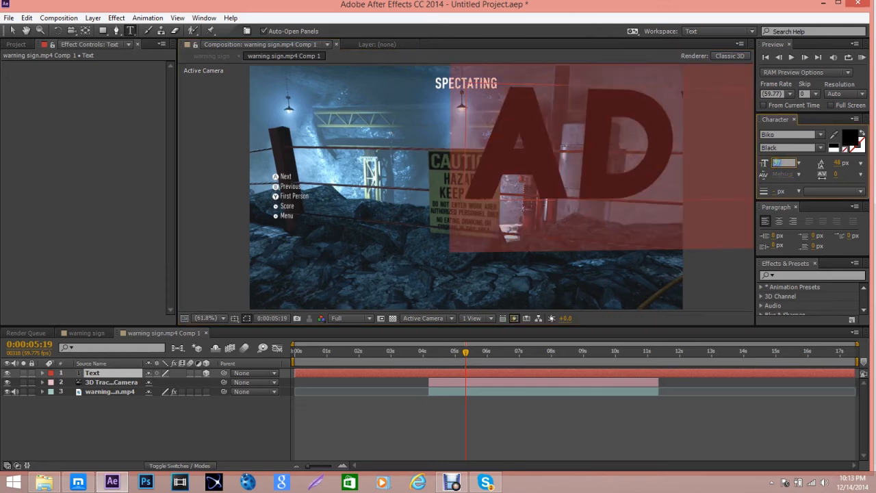
{"action": "type", "text": "10"}
{"action": "key", "text": "Return"}
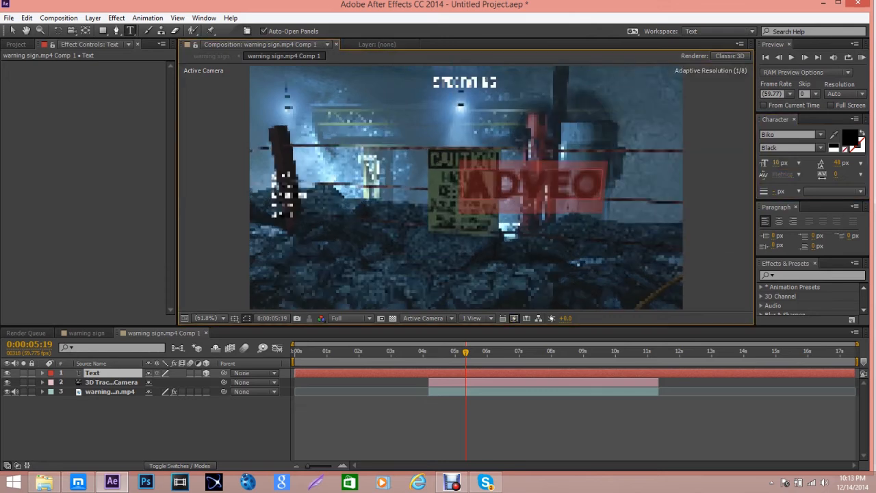
- Enlarge the ADVEO text to 20 px and place it roughly centred above the caution sign
{"action": "left_click", "coordinate": [11, 32]}
{"action": "left_click_drag", "start_coordinate": [502, 190], "coordinate": [444, 122]}
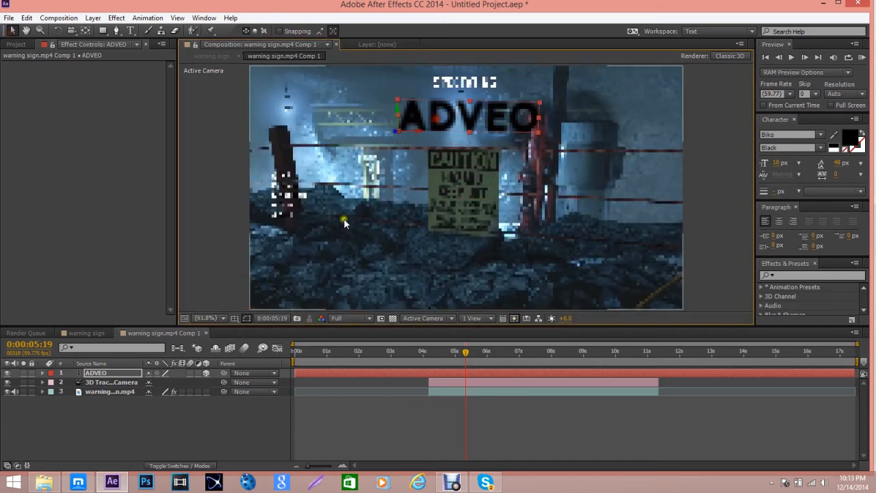
{"action": "left_click", "coordinate": [130, 30]}
{"action": "double_click", "coordinate": [480, 121]}
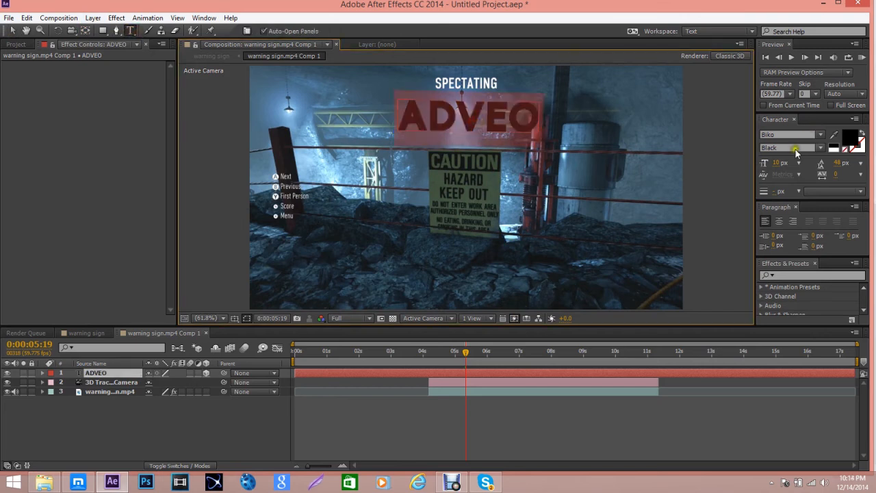
{"action": "left_click_drag", "start_coordinate": [783, 162], "coordinate": [793, 162]}
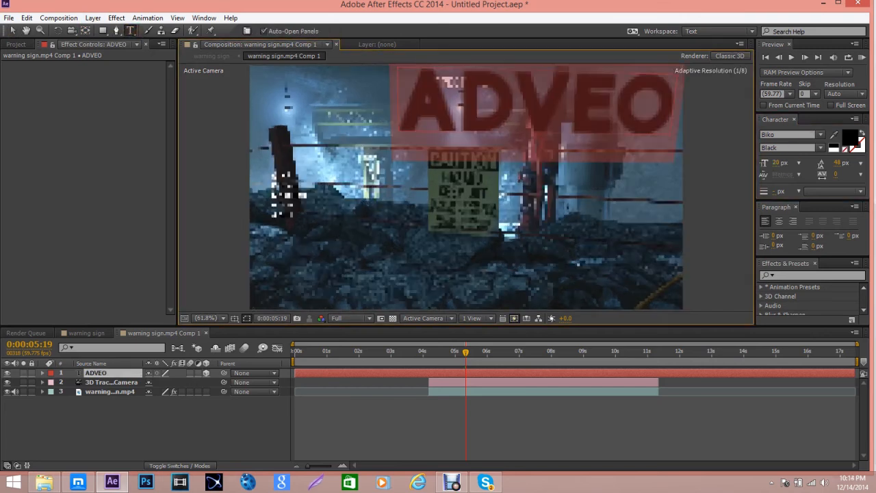
{"action": "left_click", "coordinate": [13, 31]}
{"action": "left_click_drag", "start_coordinate": [507, 77], "coordinate": [430, 77]}
{"action": "left_click", "coordinate": [697, 223]}
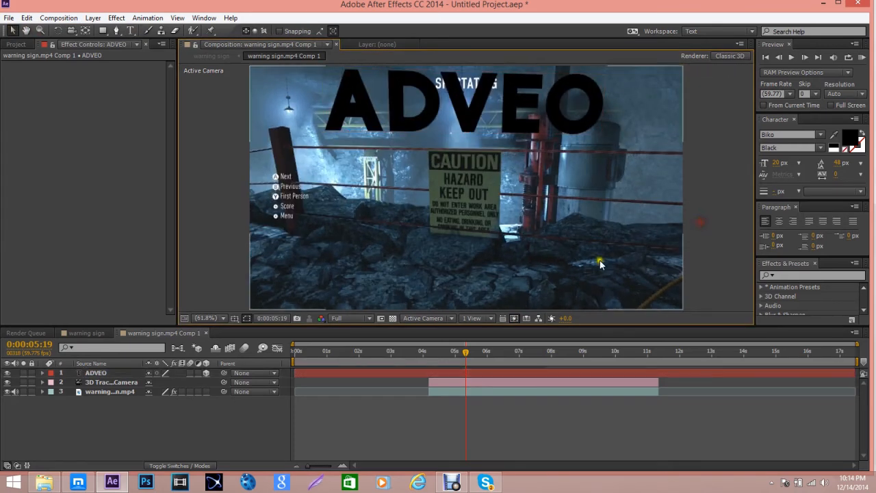
- Create a white 1280 x 720 px solid layer named element
{"action": "right_click", "coordinate": [202, 422]}
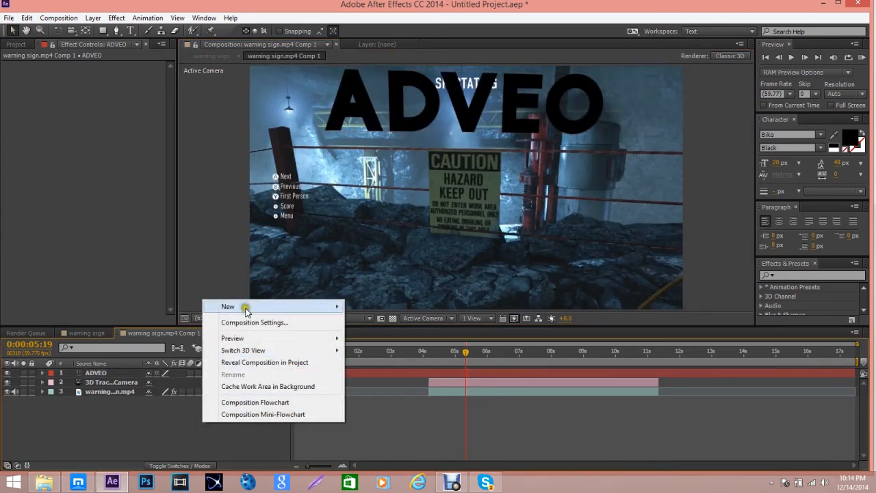
{"action": "mouse_move", "coordinate": [245, 311]}
{"action": "left_click", "coordinate": [375, 337]}
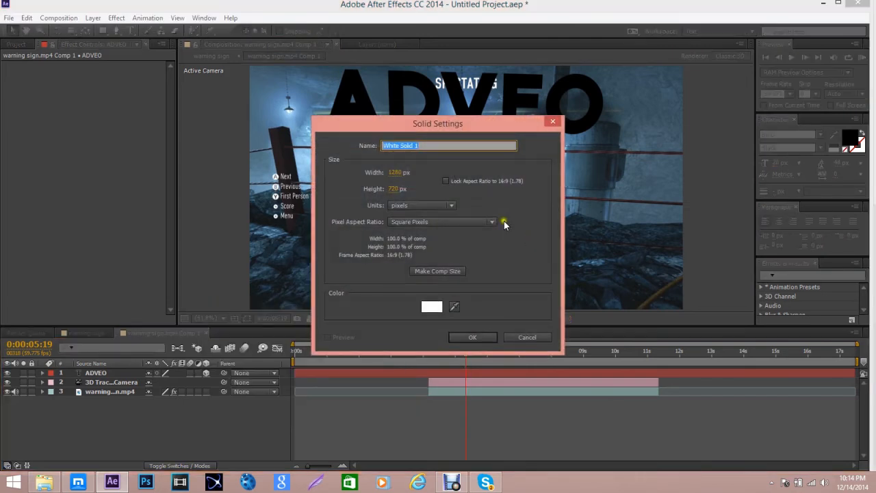
{"action": "type", "text": "element"}
{"action": "left_click", "coordinate": [483, 336]}
- Find the Video Copilot Element effect and apply it to the element solid
{"action": "left_click", "coordinate": [801, 274]}
{"action": "type", "text": "elemn"}
{"action": "key", "text": "BackSpace"}
{"action": "type", "text": "et"}
{"action": "key", "text": "BackSpace"}
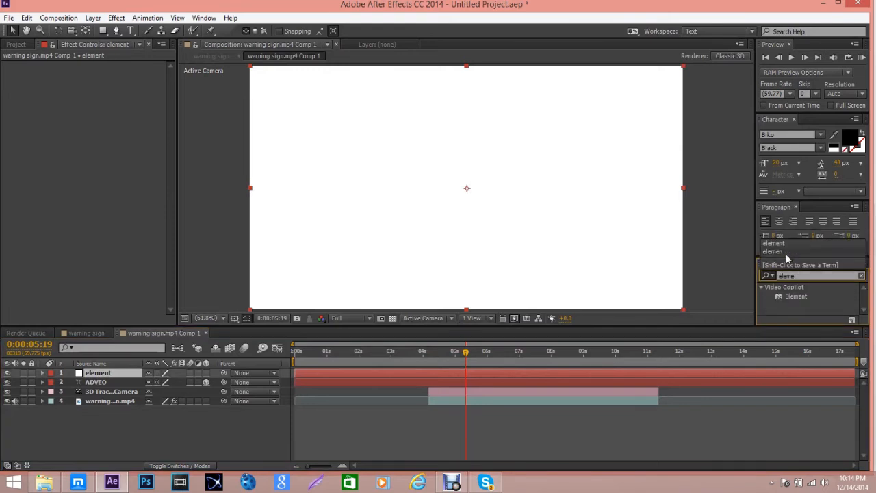
{"action": "left_click_drag", "start_coordinate": [801, 297], "coordinate": [529, 264]}
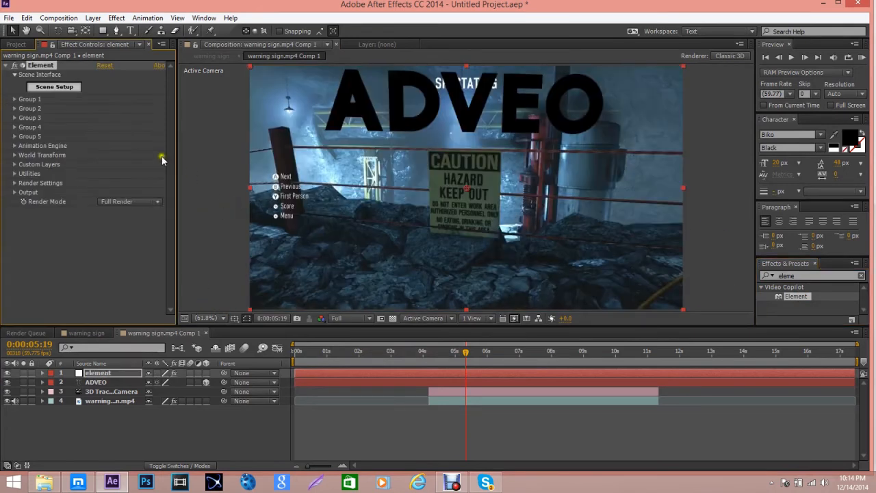
- Assign the ADVEO text layer as Path Layer 1 in Element's custom text and masks
{"action": "left_click", "coordinate": [15, 165]}
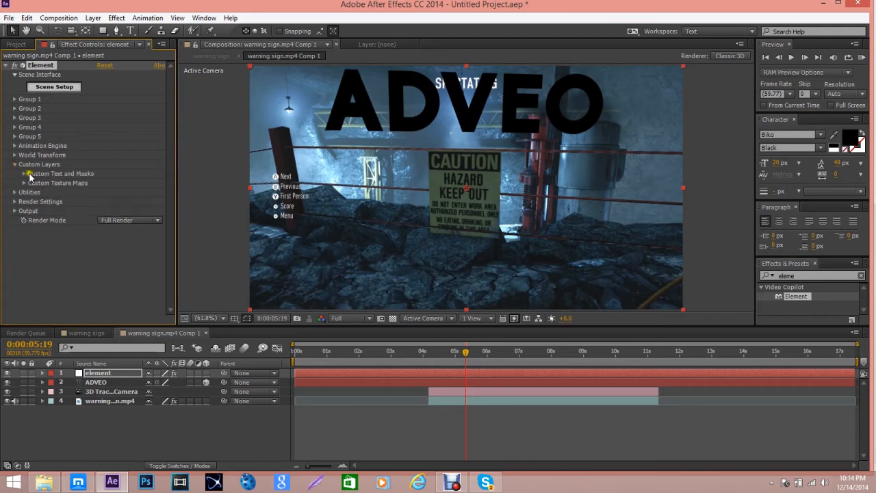
{"action": "left_click", "coordinate": [24, 174]}
{"action": "left_click", "coordinate": [139, 183]}
{"action": "left_click", "coordinate": [140, 222]}
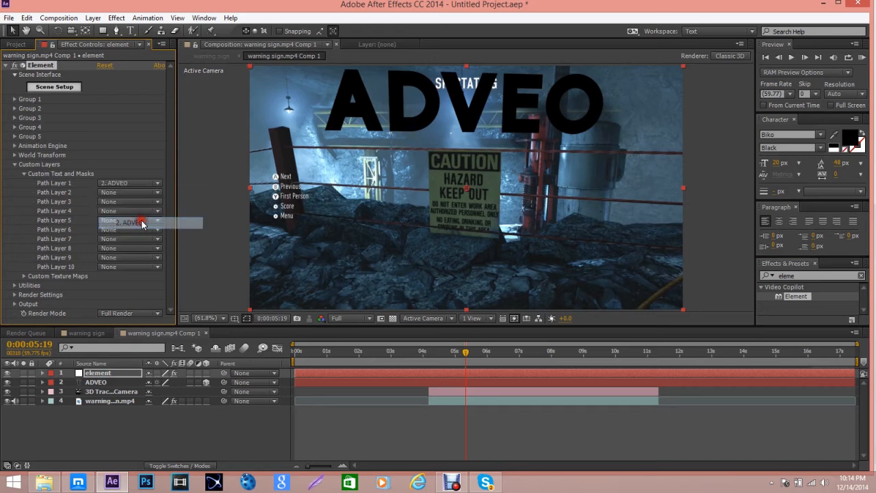
- Extrude the custom text path in Element's Scene Setup and raise its Bevel Scale to 5.73
{"action": "left_click", "coordinate": [68, 87]}
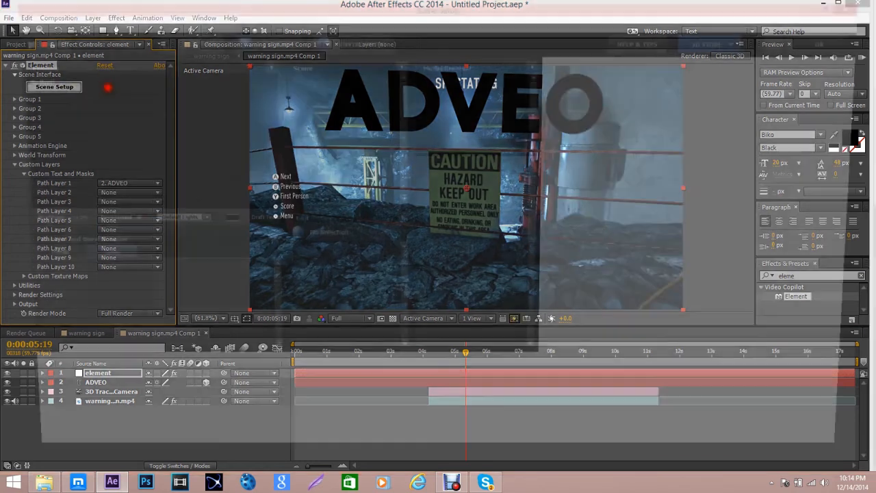
{"action": "left_click", "coordinate": [270, 43]}
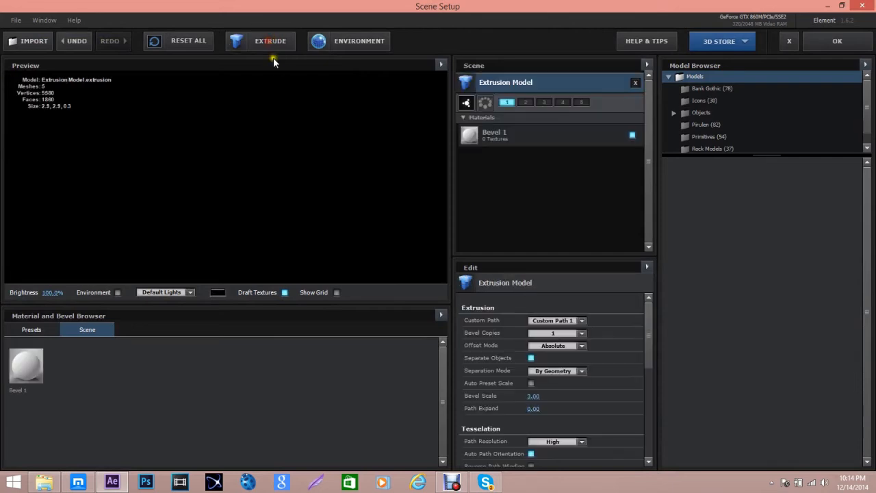
{"action": "left_click_drag", "start_coordinate": [200, 155], "coordinate": [120, 179]}
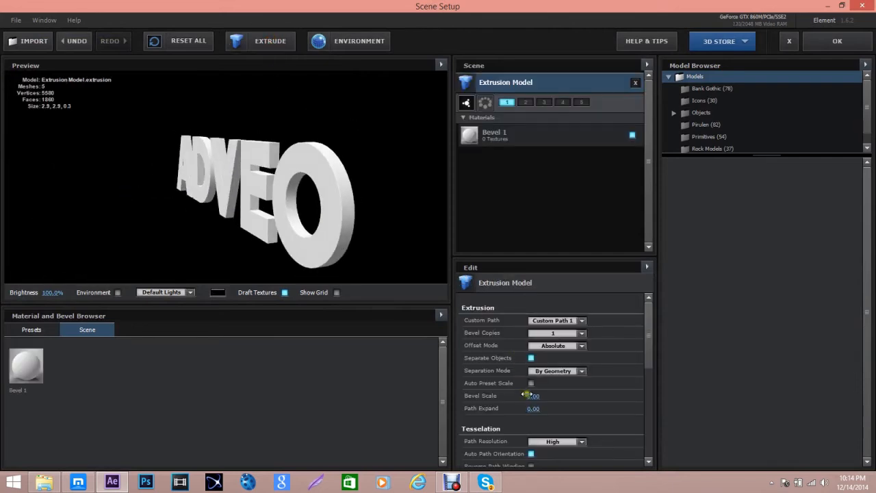
{"action": "left_click_drag", "start_coordinate": [532, 395], "coordinate": [606, 398]}
{"action": "left_click_drag", "start_coordinate": [377, 274], "coordinate": [399, 225]}
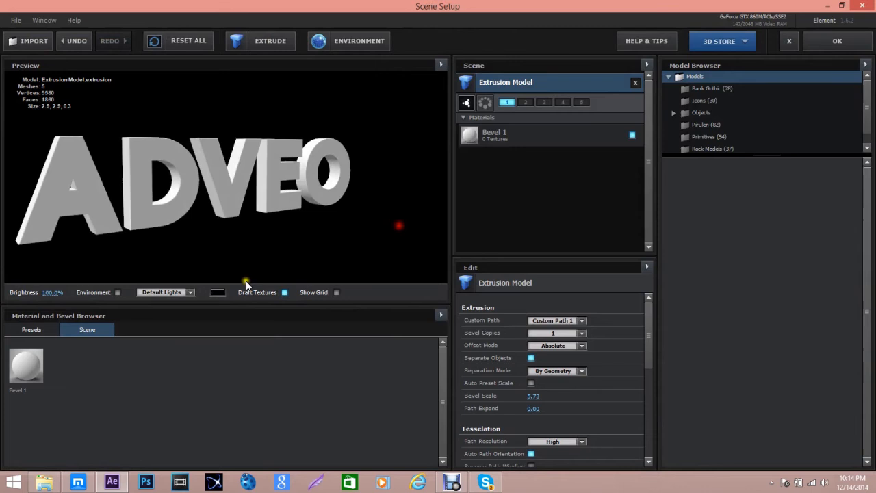
- Try the Professional bevel preset on the extruded ADVEO model and undo it
{"action": "left_click", "coordinate": [53, 331]}
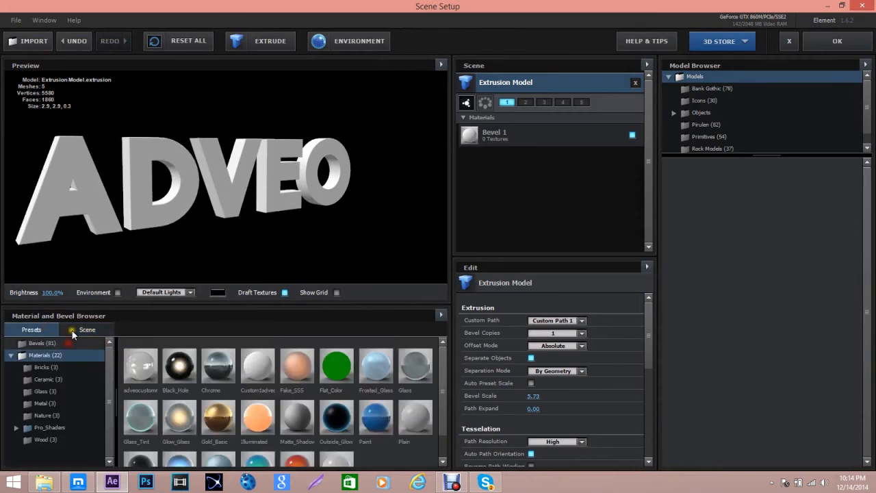
{"action": "left_click", "coordinate": [60, 345]}
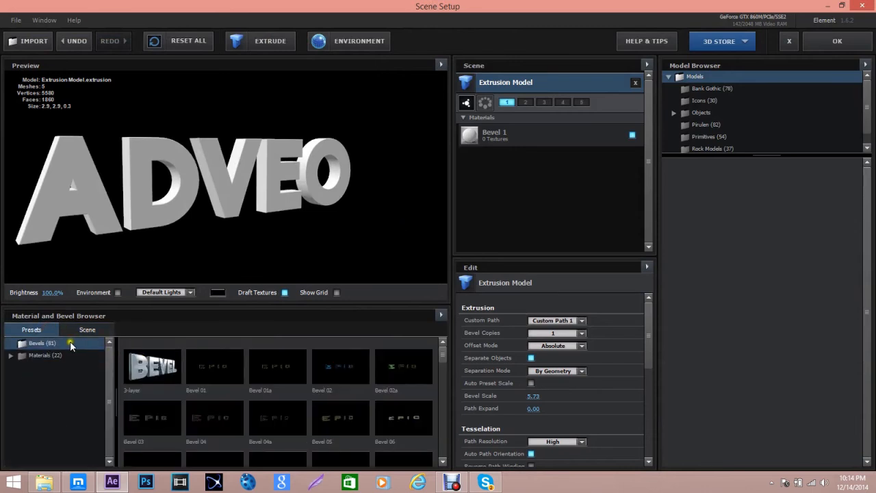
{"action": "left_click_drag", "start_coordinate": [441, 361], "coordinate": [439, 436]}
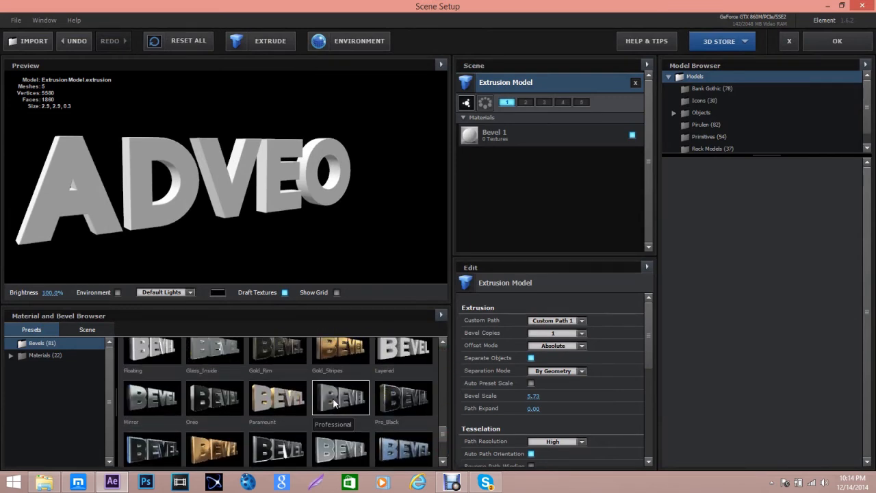
{"action": "left_click_drag", "start_coordinate": [336, 405], "coordinate": [300, 240]}
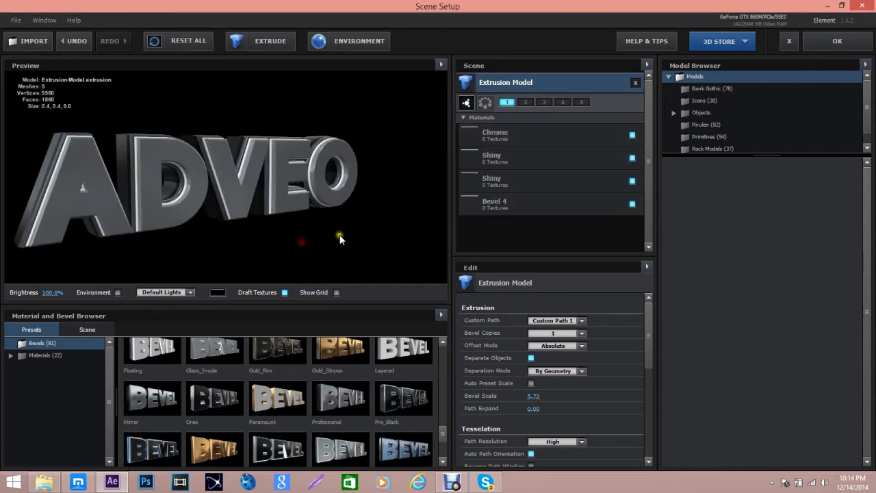
{"action": "left_click_drag", "start_coordinate": [202, 209], "coordinate": [170, 182]}
{"action": "scroll", "coordinate": [359, 375], "scroll_direction": "up", "scroll_amount": 10}
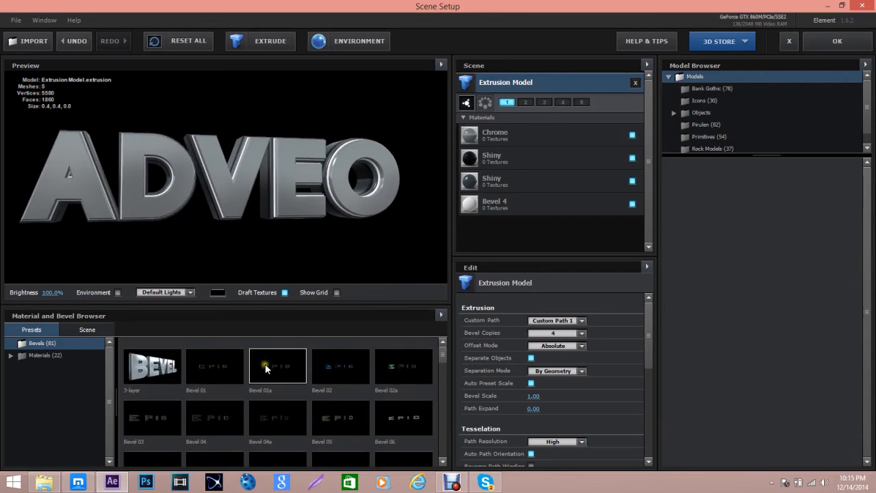
{"action": "key", "text": "ctrl+z"}
{"action": "mouse_move", "coordinate": [226, 206]}
{"action": "left_mouse_down"}
{"action": "mouse_move", "coordinate": [274, 197]}
{"action": "mouse_move", "coordinate": [231, 199]}
{"action": "left_mouse_up"}
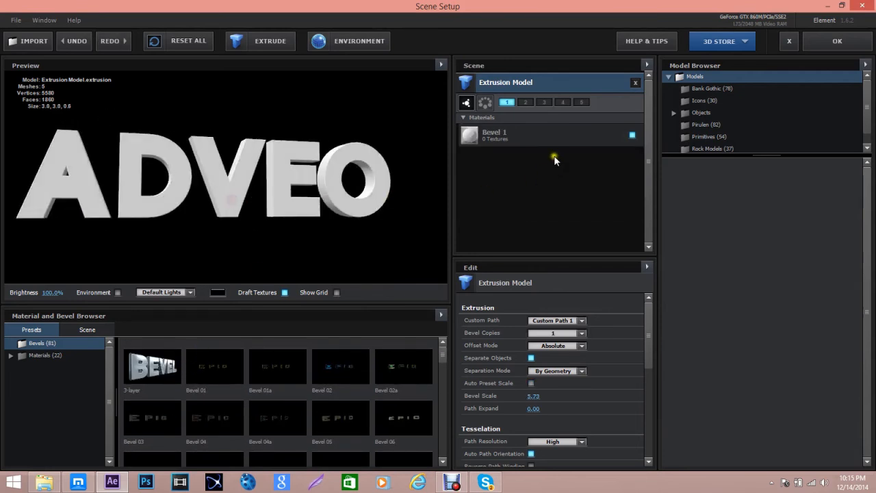
- Accept the extruded model in Scene Setup and expand Group 1's Particle Replicator settings in the Element effect
{"action": "left_click", "coordinate": [826, 43]}
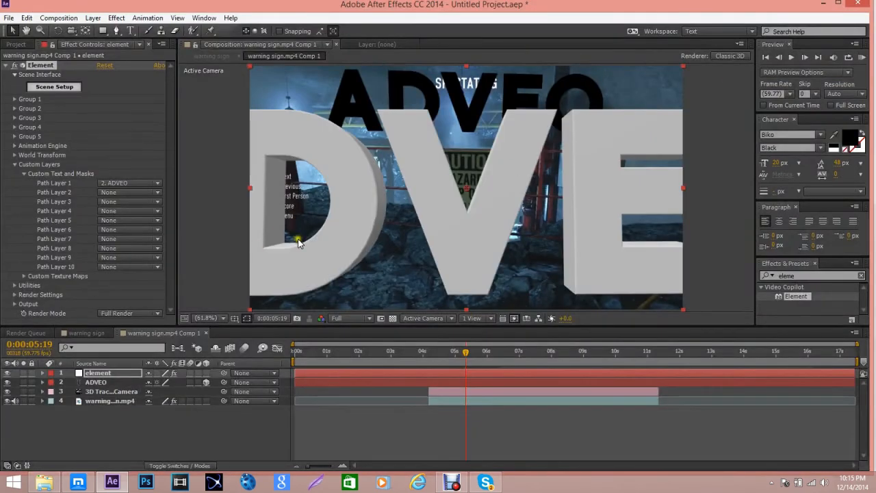
{"action": "left_click_drag", "start_coordinate": [485, 357], "coordinate": [512, 353]}
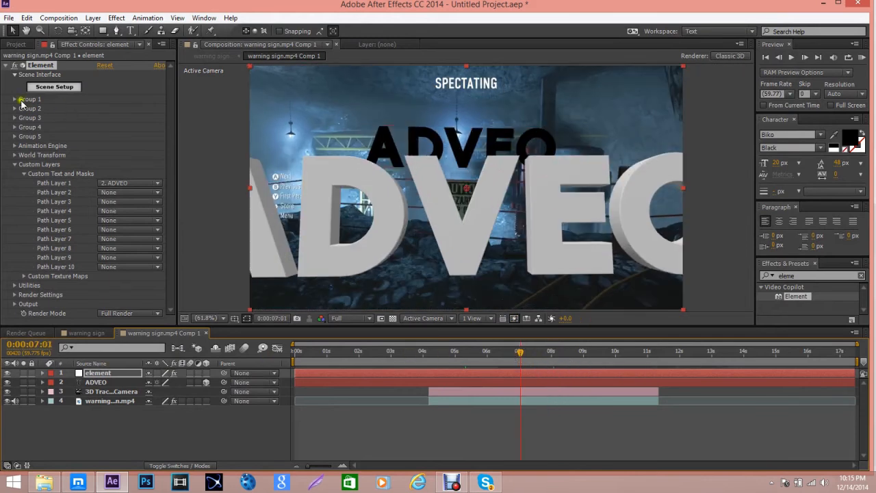
{"action": "left_click", "coordinate": [14, 99]}
{"action": "left_click", "coordinate": [24, 109]}
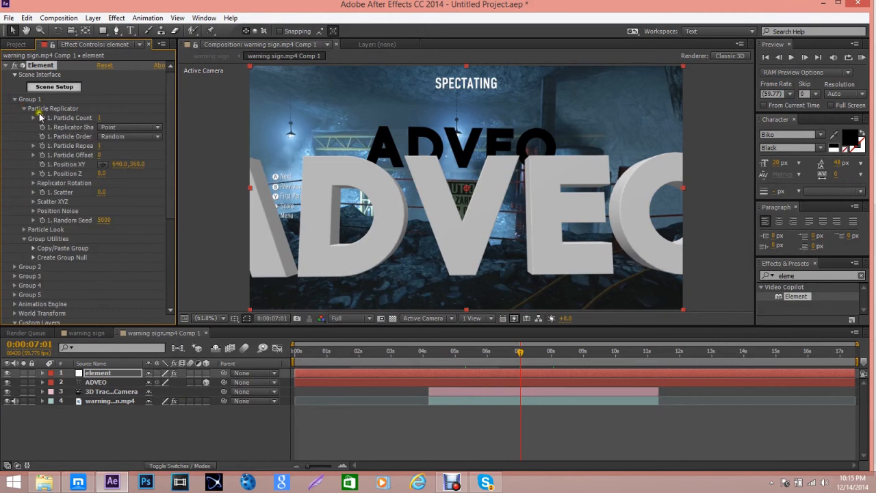
- Copy the ADVEO text layer's position to Element's Group 1, setting Position XY to -24.3, 26.9 and Position Z to 231.4
{"action": "left_click", "coordinate": [103, 383]}
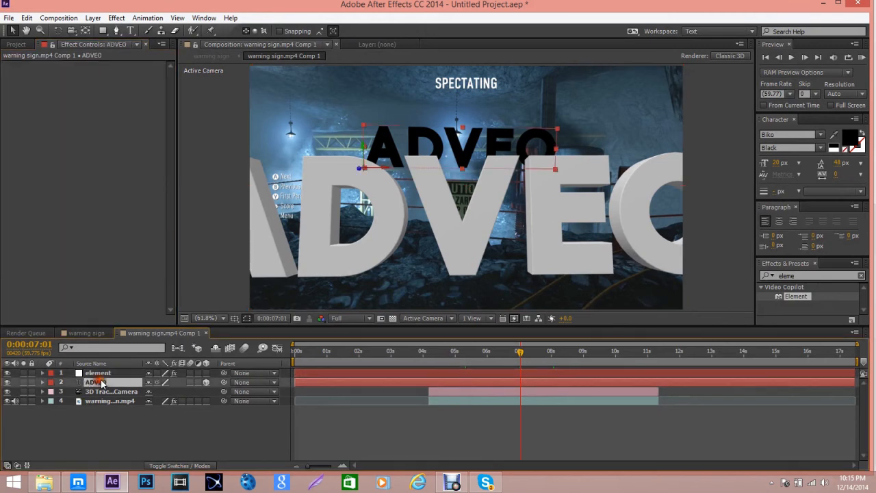
{"action": "key", "text": "p"}
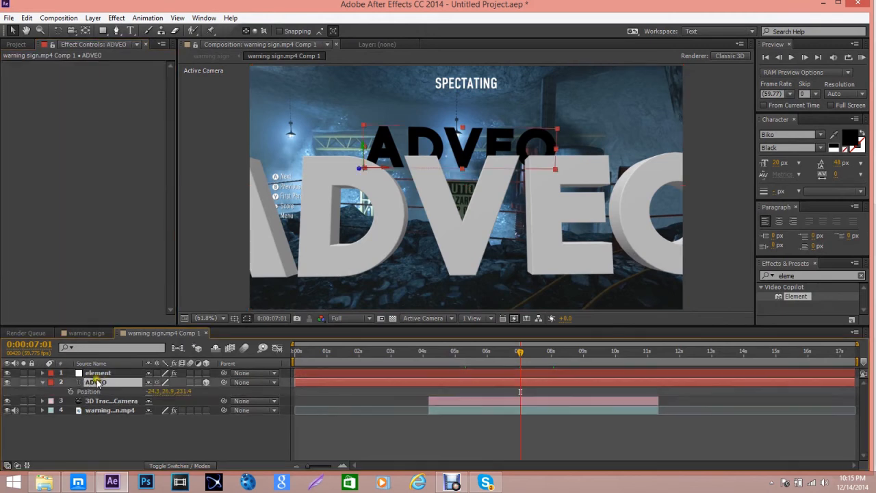
{"action": "left_click", "coordinate": [100, 375]}
{"action": "left_click", "coordinate": [155, 391]}
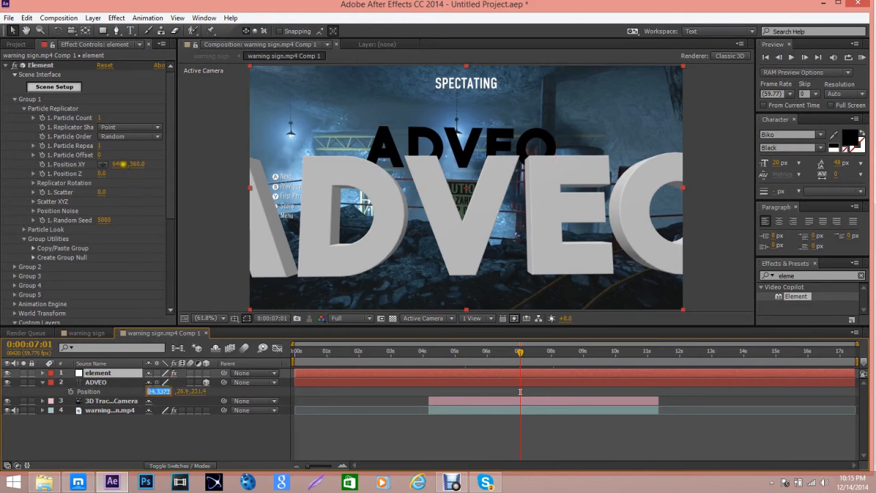
{"action": "key", "text": "Tab"}
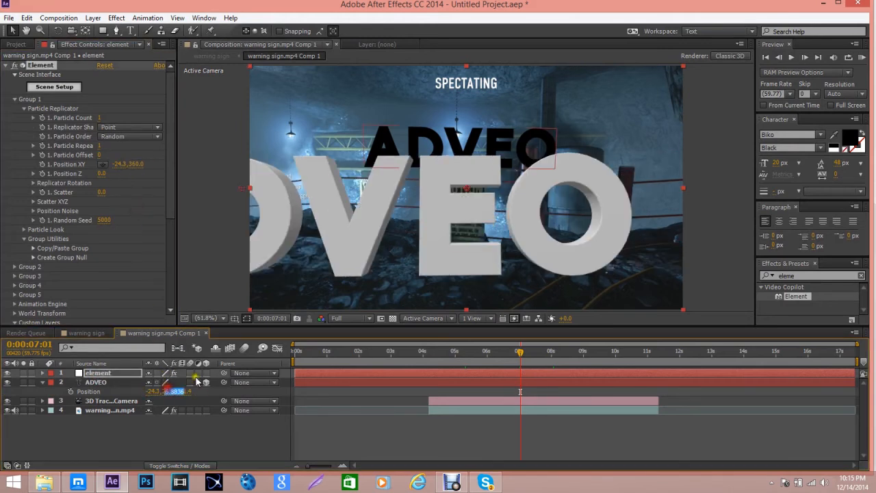
{"action": "left_click", "coordinate": [137, 164]}
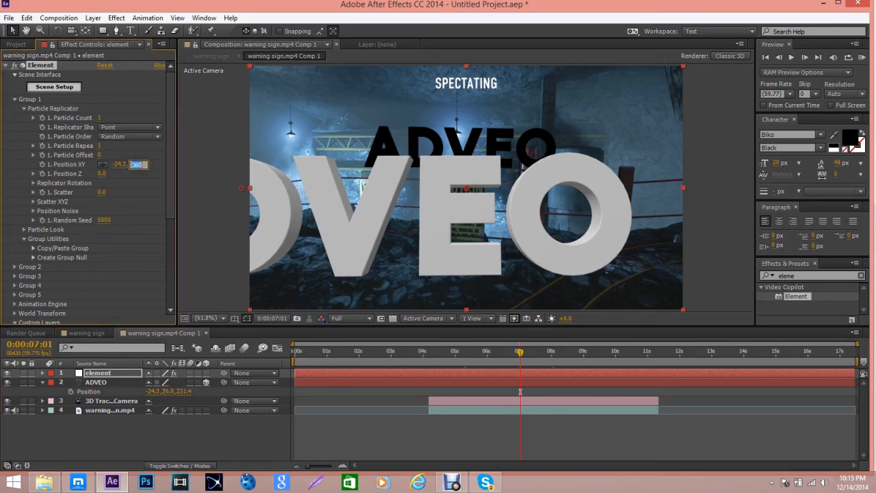
{"action": "type", "text": "26.9"}
{"action": "key", "text": "Return"}
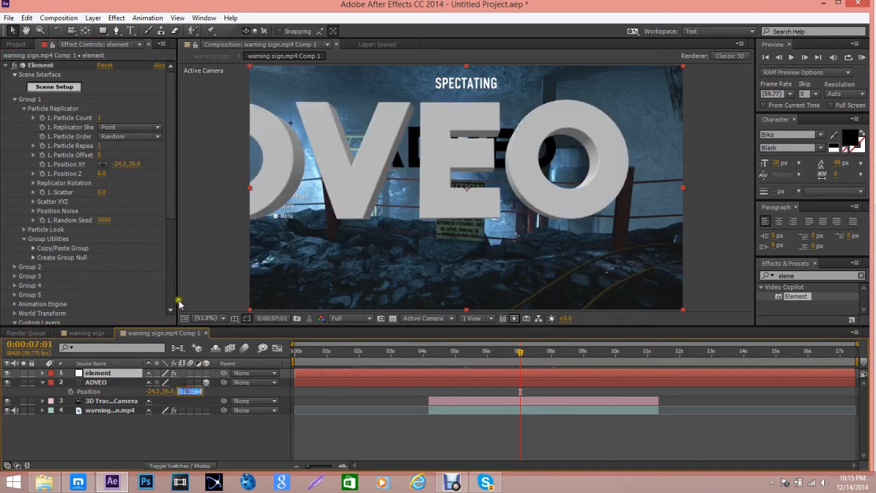
{"action": "key", "text": "Return"}
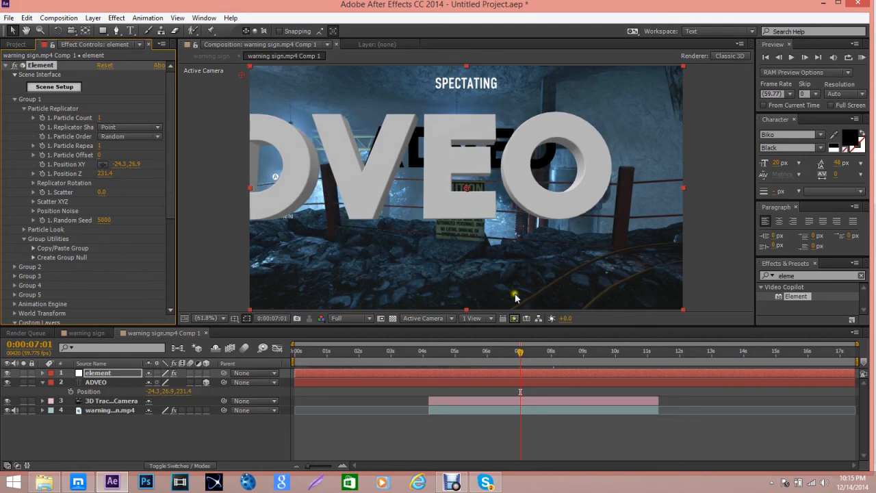
- Hide the flat ADVEO text layer and reselect the element layer
{"action": "mouse_move", "coordinate": [518, 353]}
{"action": "left_mouse_down"}
{"action": "mouse_move", "coordinate": [490, 356]}
{"action": "mouse_move", "coordinate": [516, 354]}
{"action": "left_mouse_up"}
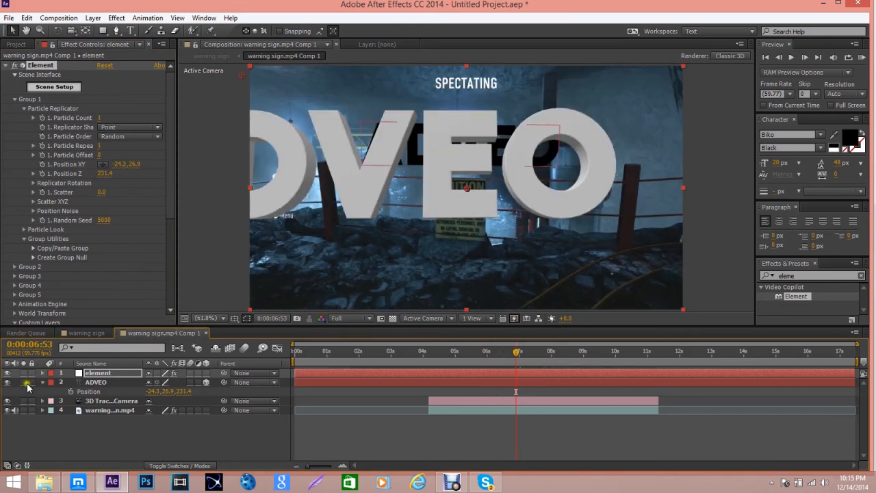
{"action": "left_click", "coordinate": [7, 383]}
{"action": "left_click", "coordinate": [96, 382]}
{"action": "left_click", "coordinate": [98, 372]}
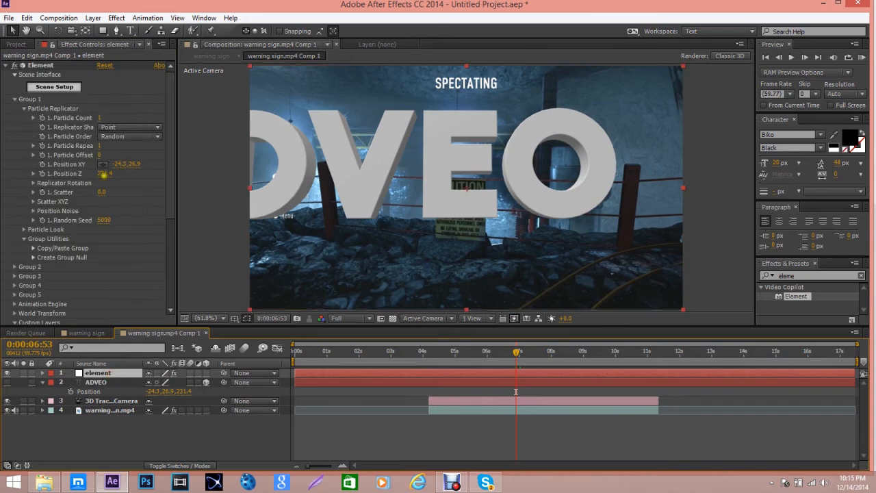
- Reduce Group 1's Particle Size to 4.60 and move the 3D text to Position XY 696.7, -157.1 above the caution sign
{"action": "left_click_drag", "start_coordinate": [114, 164], "coordinate": [520, 182]}
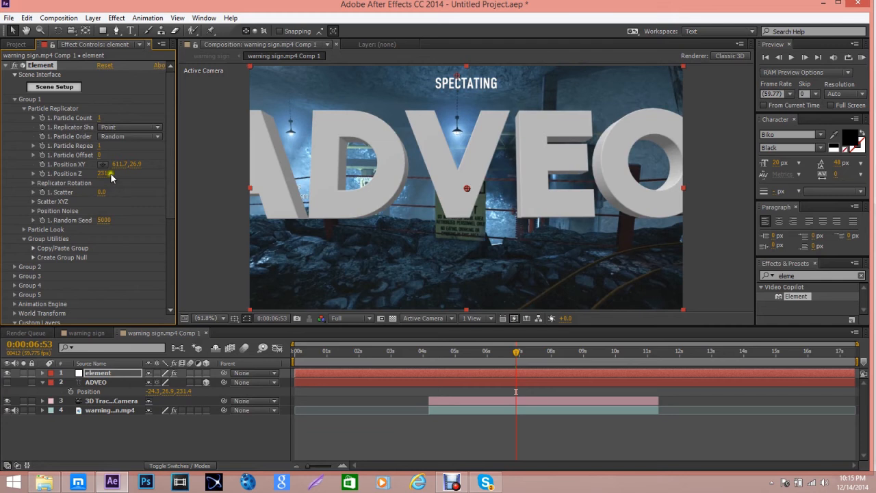
{"action": "left_click", "coordinate": [25, 230]}
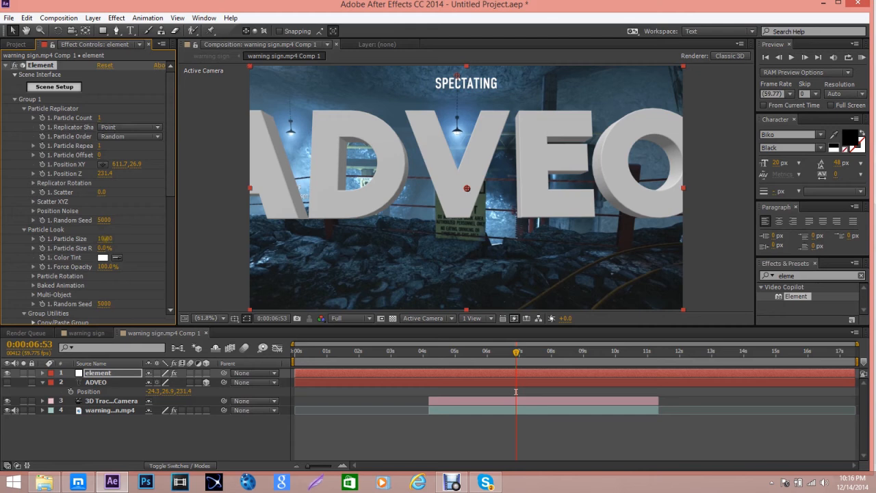
{"action": "left_click_drag", "start_coordinate": [101, 239], "coordinate": [79, 239]}
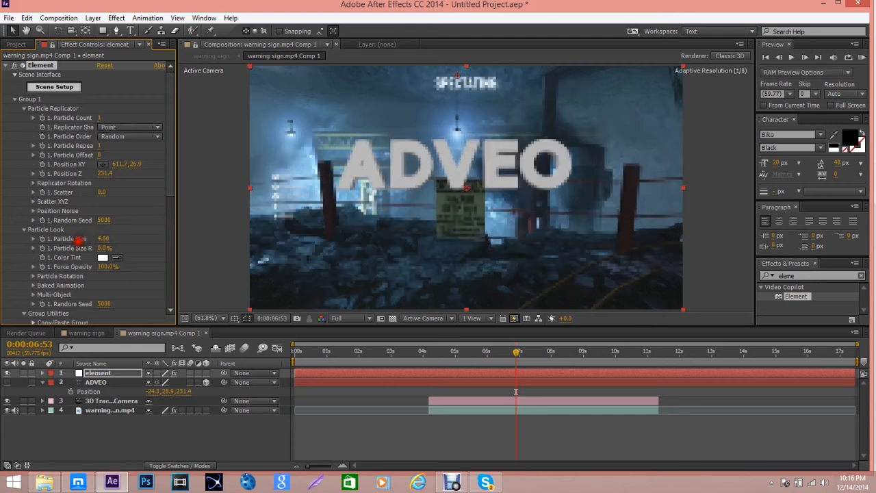
{"action": "left_click_drag", "start_coordinate": [131, 164], "coordinate": [166, 165]}
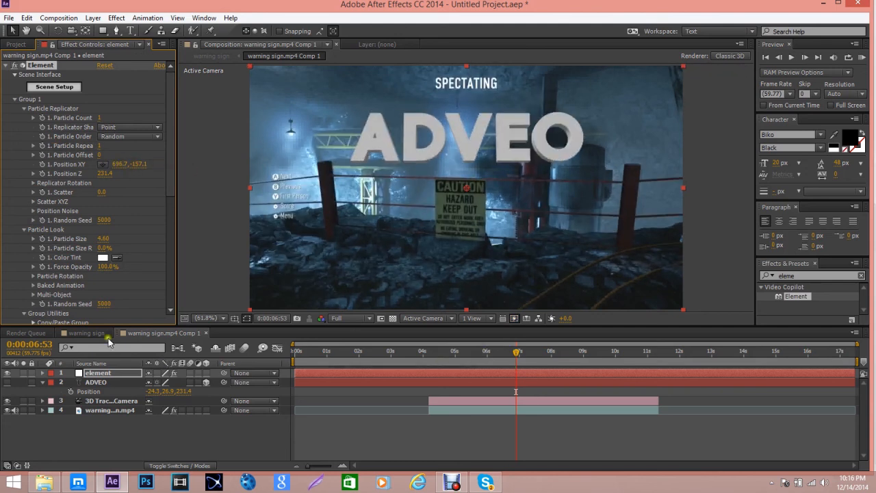
- Preview the tracked 3D text in the warning sign composition and mute the audio of its nested clip layer
{"action": "left_click", "coordinate": [86, 333]}
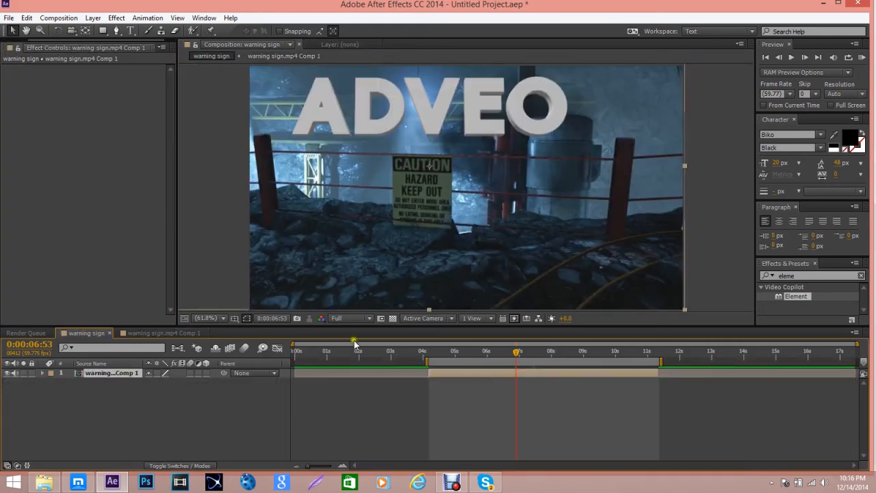
{"action": "left_click", "coordinate": [454, 351]}
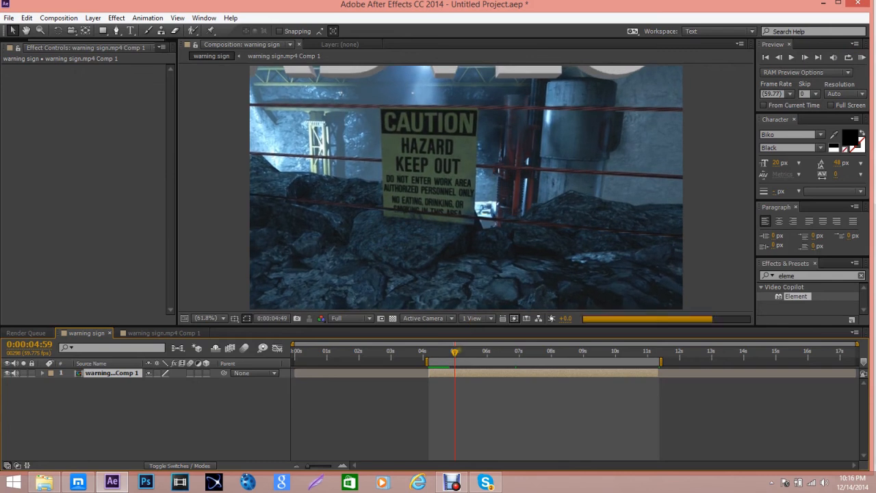
{"action": "left_click", "coordinate": [452, 483]}
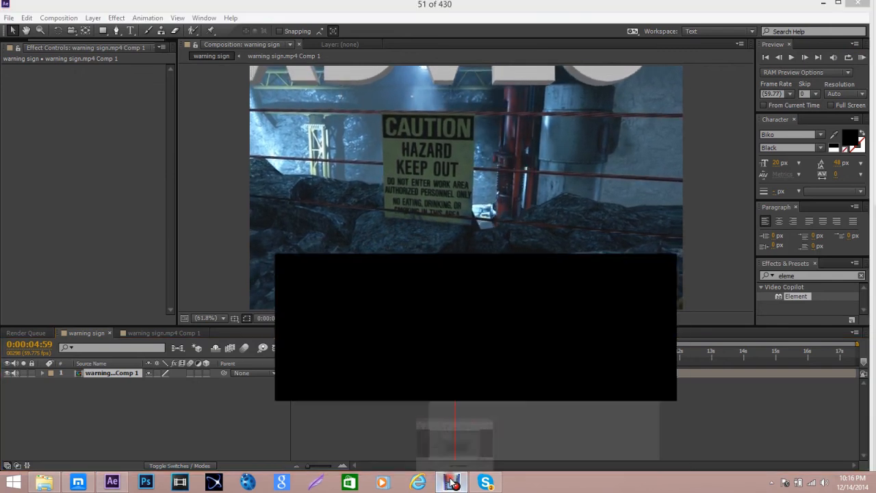
{"action": "left_click", "coordinate": [325, 442]}
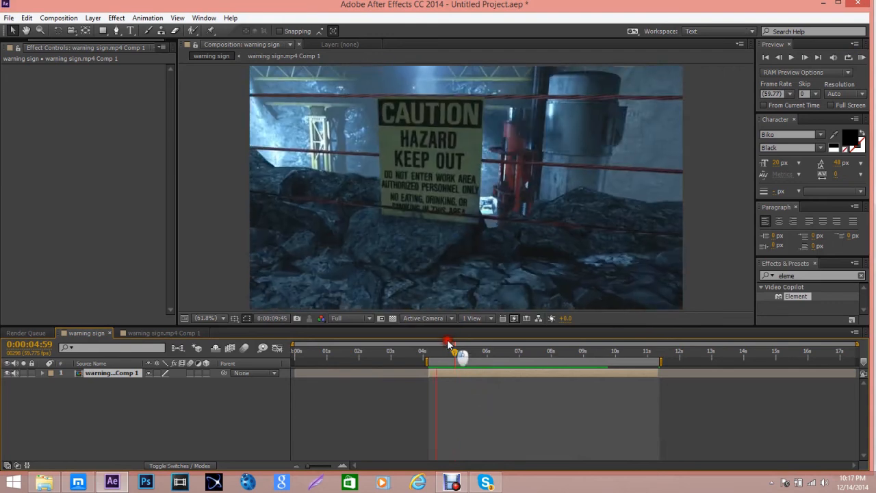
{"action": "left_click", "coordinate": [443, 372]}
{"action": "left_click", "coordinate": [15, 373]}
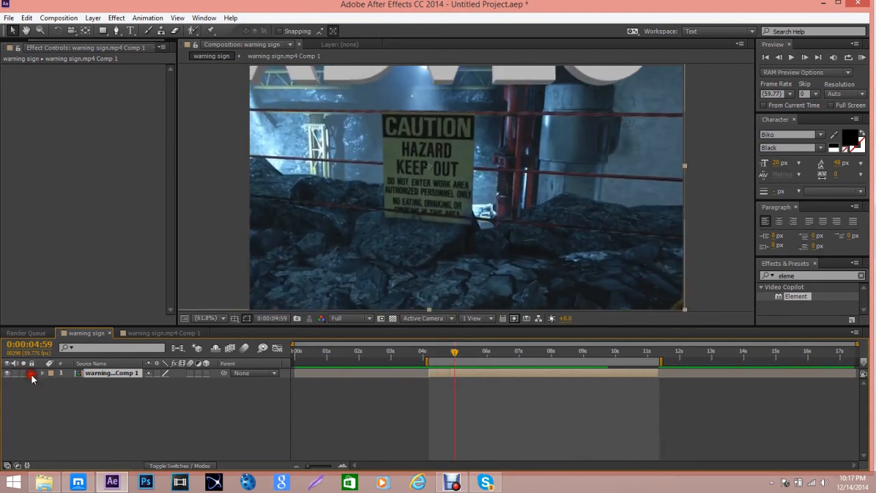
{"action": "key", "text": "space"}
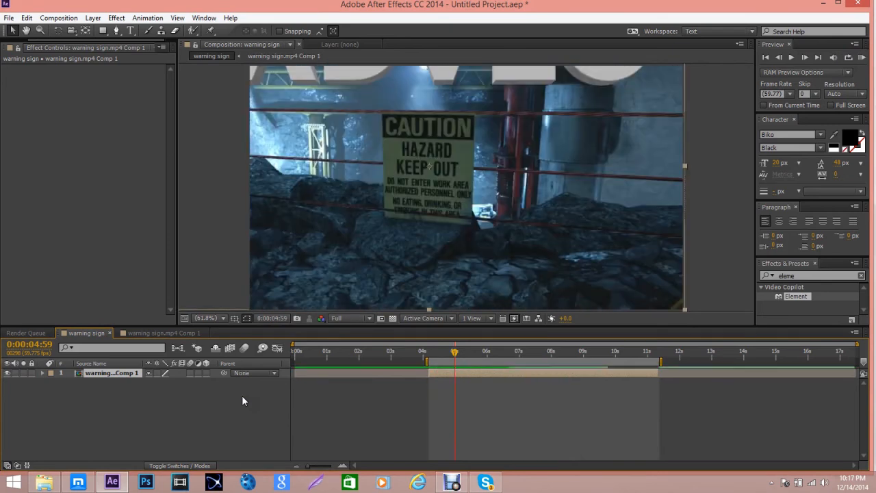
{"action": "left_click", "coordinate": [525, 353]}
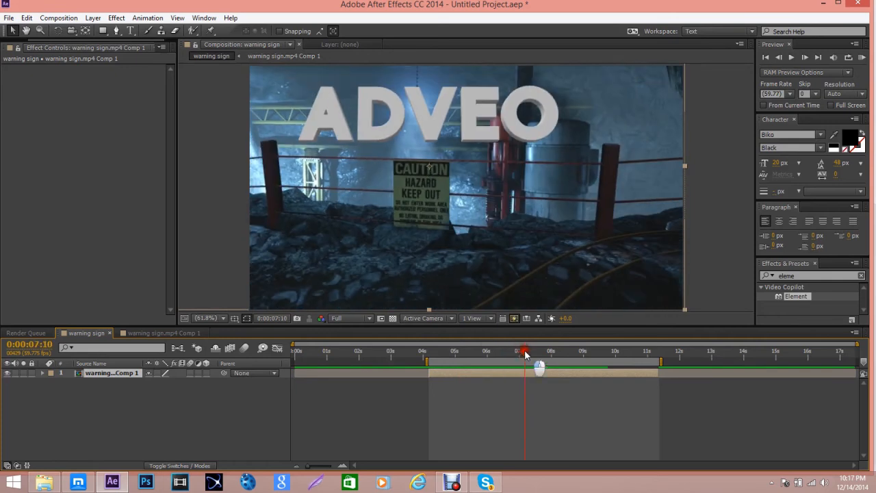
{"action": "right_click", "coordinate": [112, 373]}
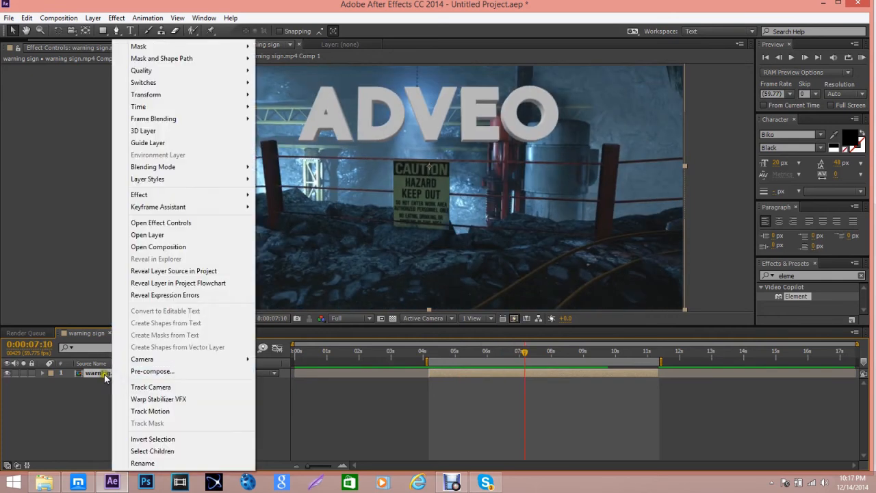
{"action": "key", "text": "Escape"}
{"action": "key", "text": "ctrl+z"}
- Add a Drop Shadow layer style to the element layer in warning sign.mp4 Comp 1
{"action": "left_click", "coordinate": [141, 333]}
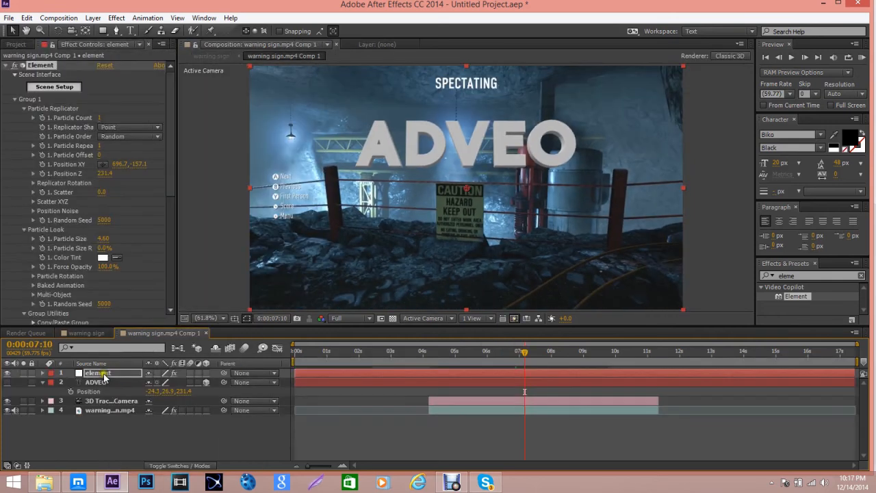
{"action": "right_click", "coordinate": [103, 375]}
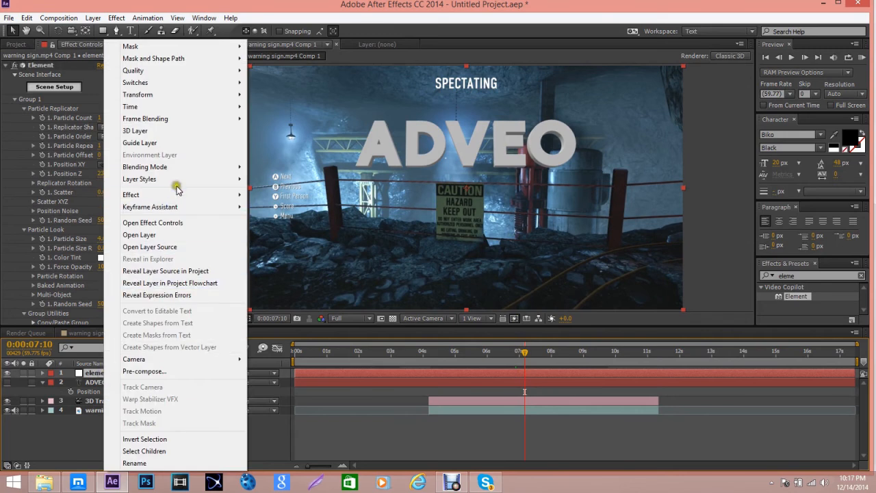
{"action": "mouse_move", "coordinate": [178, 179]}
{"action": "left_click", "coordinate": [287, 217]}
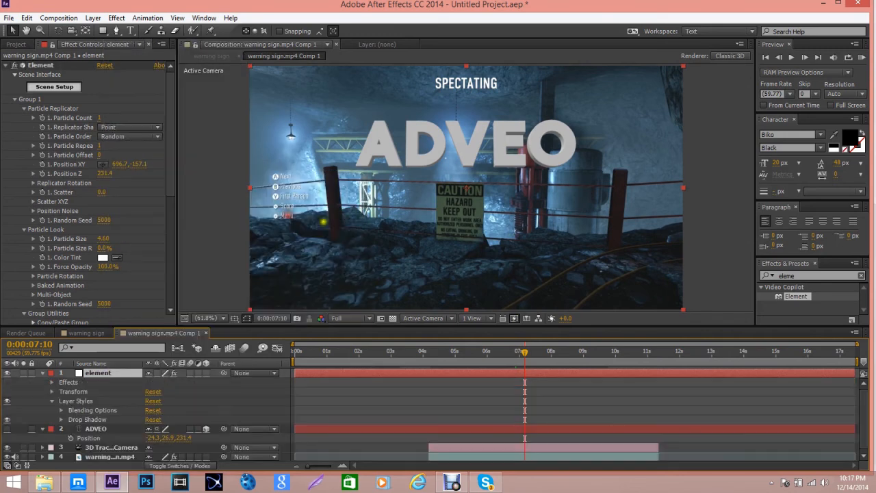
- Set the element layer's drop shadow distance to 9 and size to 10, and collapse the shadow's properties
{"action": "left_click", "coordinate": [61, 419]}
{"action": "scroll", "coordinate": [137, 418], "scroll_direction": "down", "scroll_amount": 2}
{"action": "left_click_drag", "start_coordinate": [150, 429], "coordinate": [162, 448]}
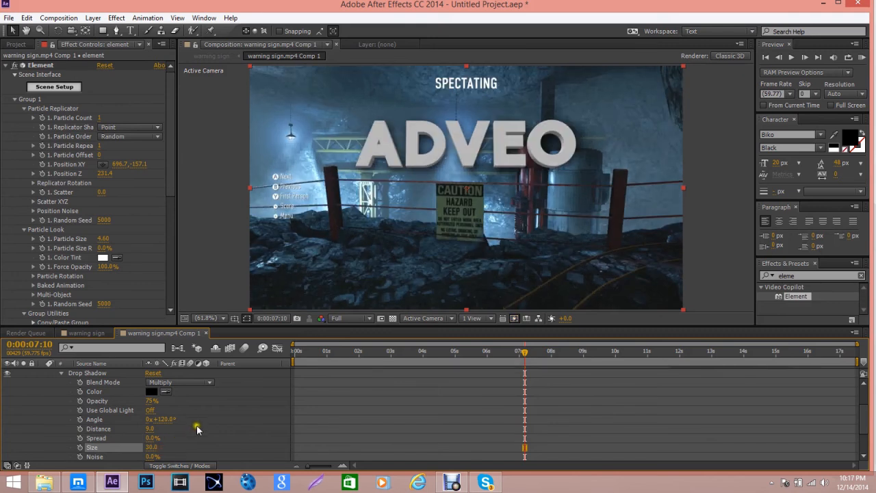
{"action": "type", "text": "10"}
{"action": "key", "text": "Return"}
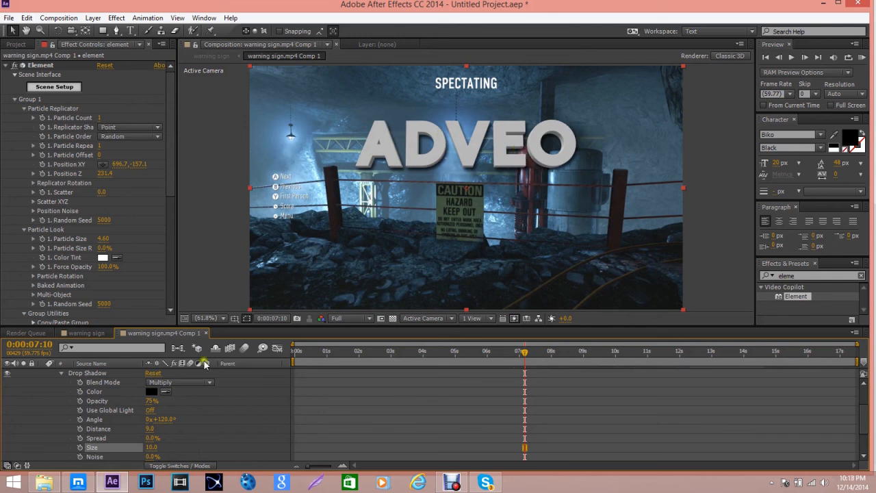
{"action": "scroll", "coordinate": [103, 398], "scroll_direction": "up", "scroll_amount": 2}
{"action": "left_click", "coordinate": [57, 404]}
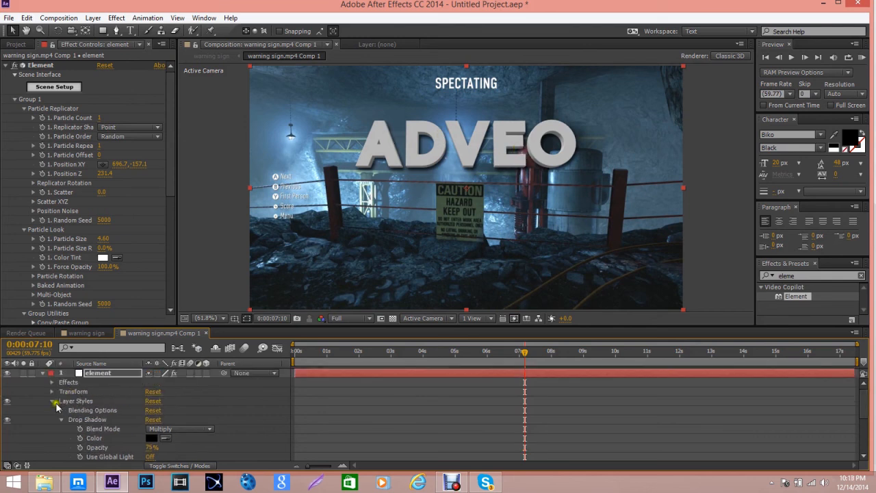
{"action": "left_click", "coordinate": [61, 421]}
- Enable ambient occlusion in Element's Render Settings, raise AO Intensity to 10, and inspect the letters' shading up close
{"action": "left_click_drag", "start_coordinate": [170, 155], "coordinate": [167, 284]}
{"action": "scroll", "coordinate": [55, 120], "scroll_direction": "up", "scroll_amount": 2}
{"action": "scroll", "coordinate": [55, 122], "scroll_direction": "down", "scroll_amount": 2}
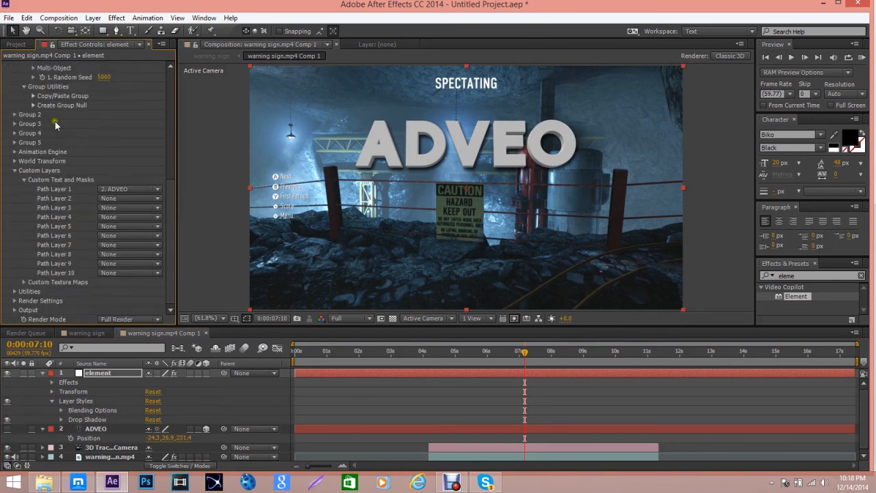
{"action": "left_click", "coordinate": [15, 301]}
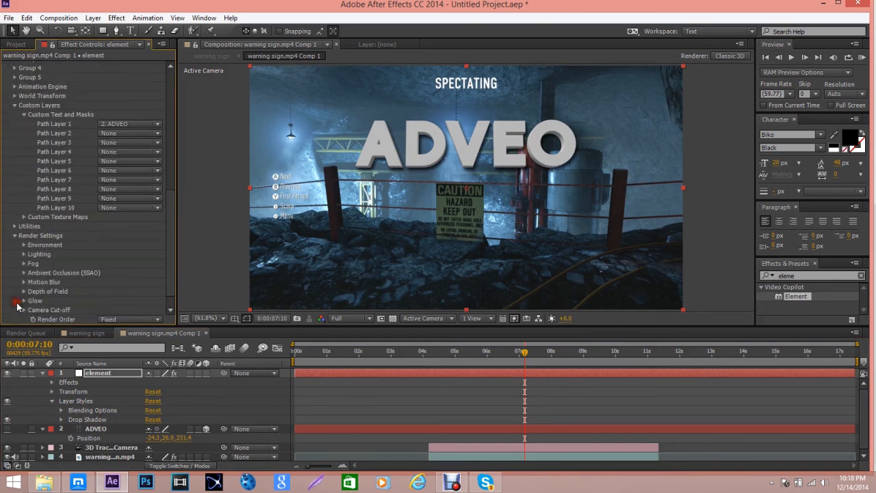
{"action": "left_click", "coordinate": [23, 274]}
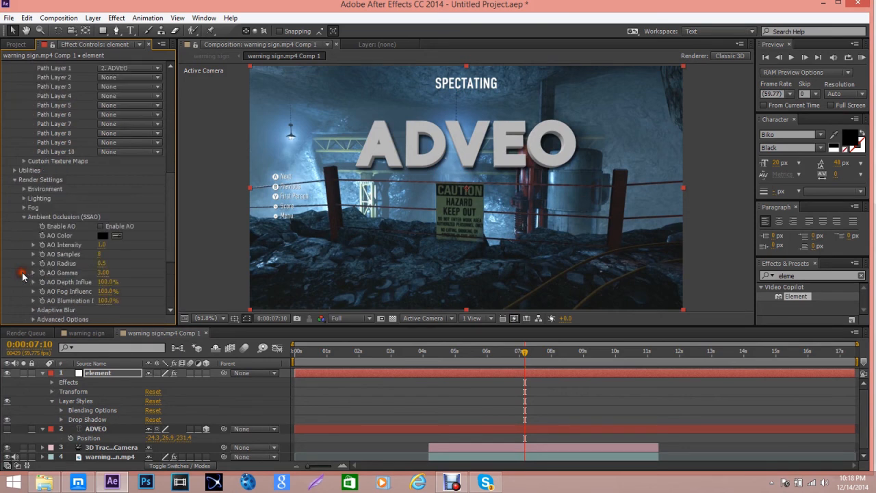
{"action": "left_click", "coordinate": [100, 226]}
{"action": "left_click_drag", "start_coordinate": [100, 246], "coordinate": [197, 248]}
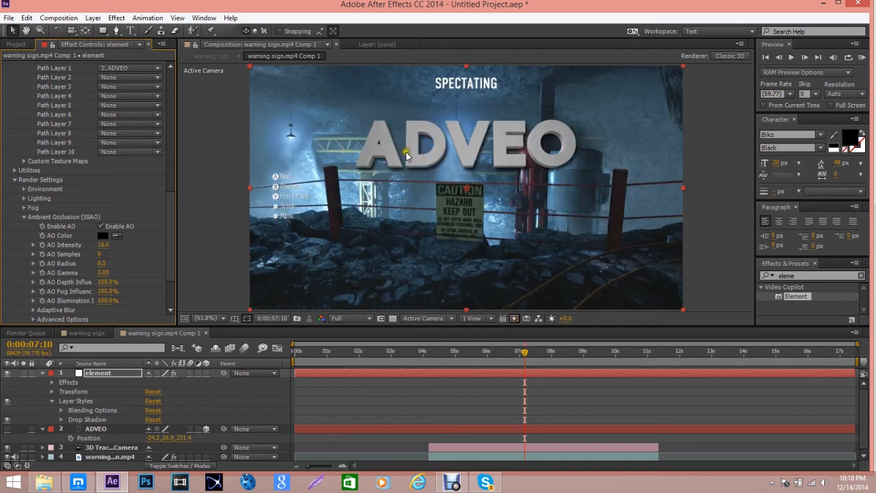
{"action": "scroll", "coordinate": [497, 159], "scroll_direction": "up", "scroll_amount": 4}
{"action": "key", "text": "h"}
{"action": "left_click_drag", "start_coordinate": [467, 189], "coordinate": [205, 305]}
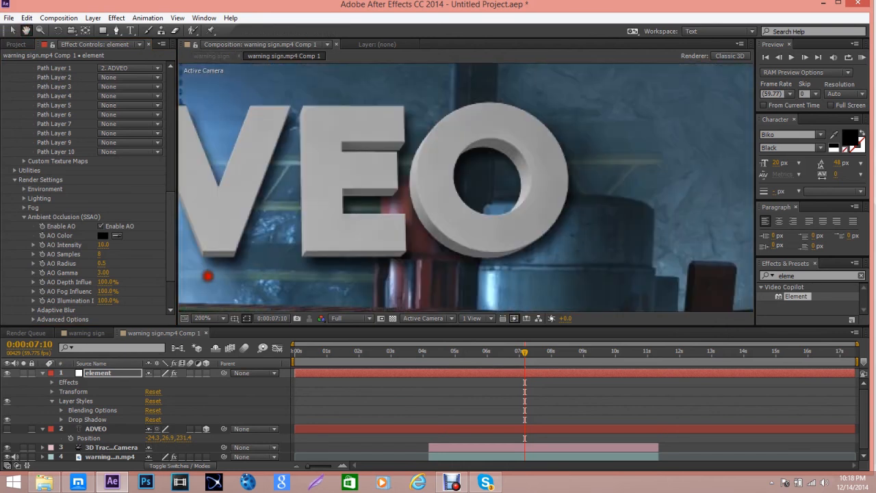
- Toggle Element's ambient occlusion off and back on to compare the letters' shading, and view the whole frame
{"action": "left_click", "coordinate": [13, 30]}
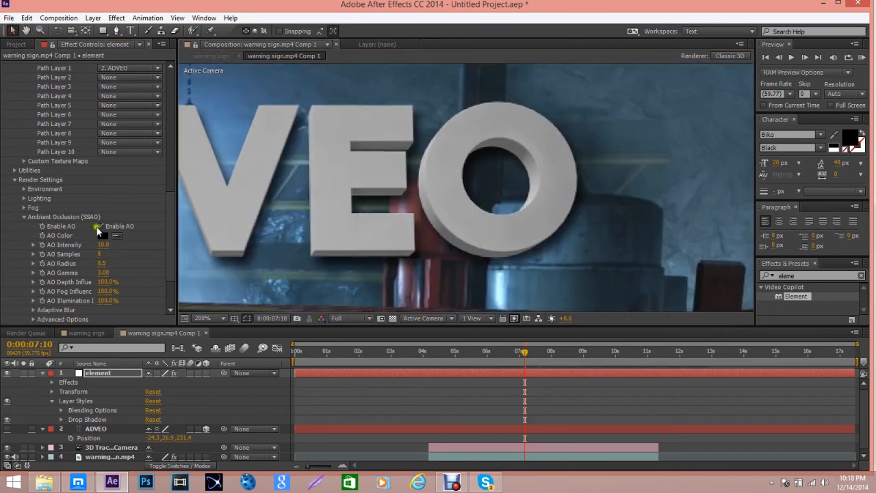
{"action": "left_click", "coordinate": [100, 226]}
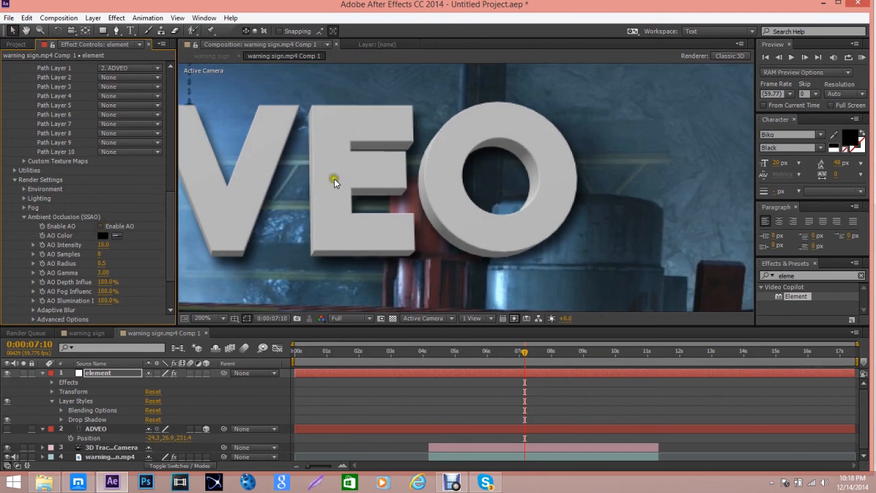
{"action": "left_click", "coordinate": [101, 227]}
{"action": "left_click_drag", "start_coordinate": [201, 219], "coordinate": [447, 201]}
{"action": "scroll", "coordinate": [449, 201], "scroll_direction": "down", "scroll_amount": 4}
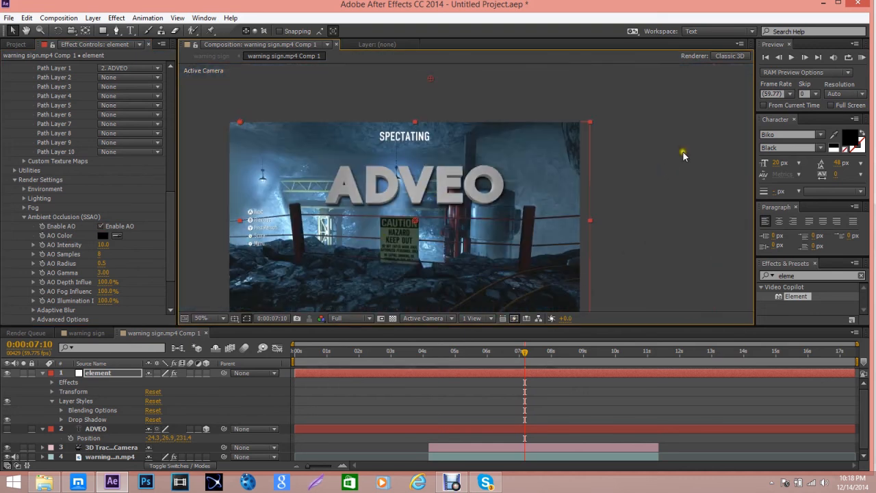
{"action": "left_click_drag", "start_coordinate": [313, 235], "coordinate": [351, 206]}
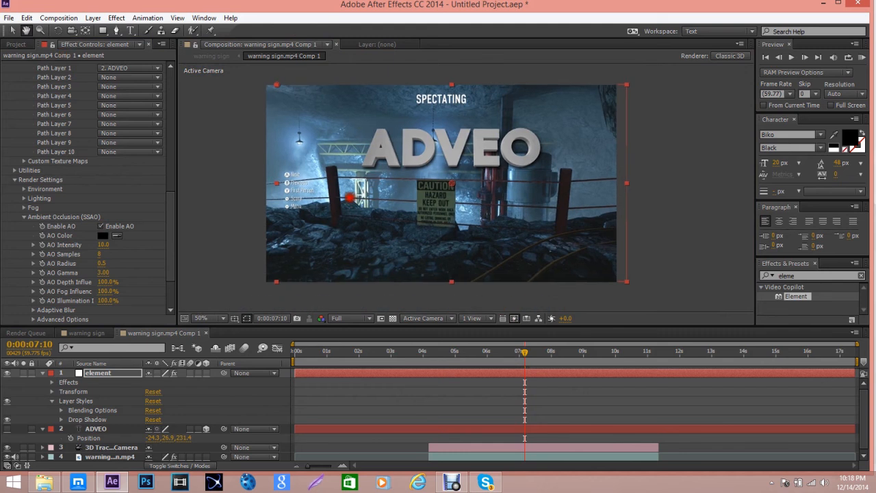
{"action": "left_click", "coordinate": [13, 30]}
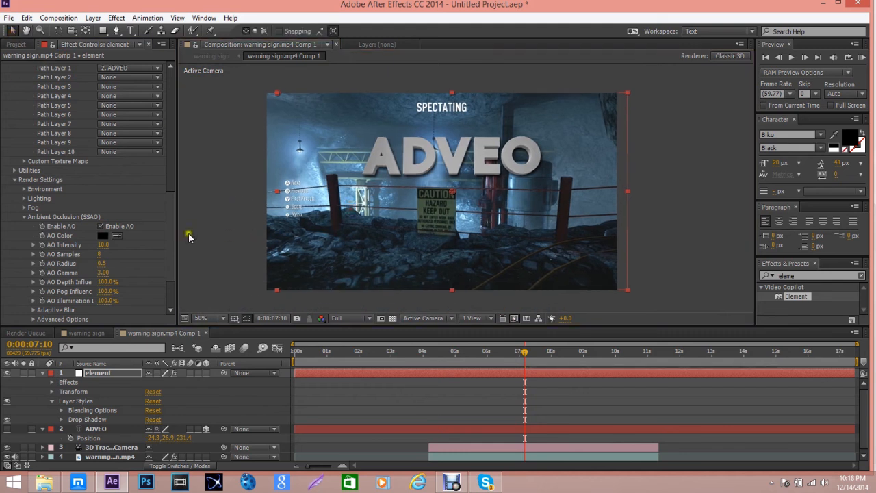
- Open the warning sign composition and scrub through the tracked 3D text, stopping at 0:00:08:20
{"action": "left_click", "coordinate": [80, 333]}
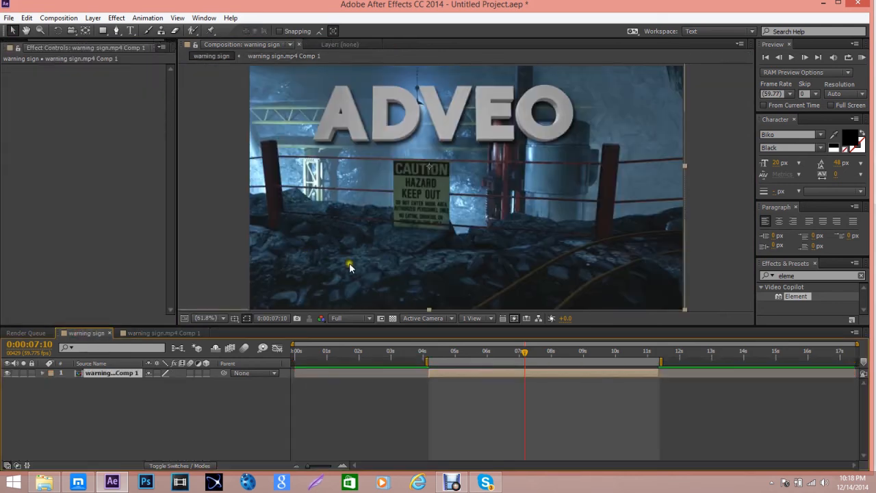
{"action": "left_click_drag", "start_coordinate": [442, 356], "coordinate": [563, 353]}
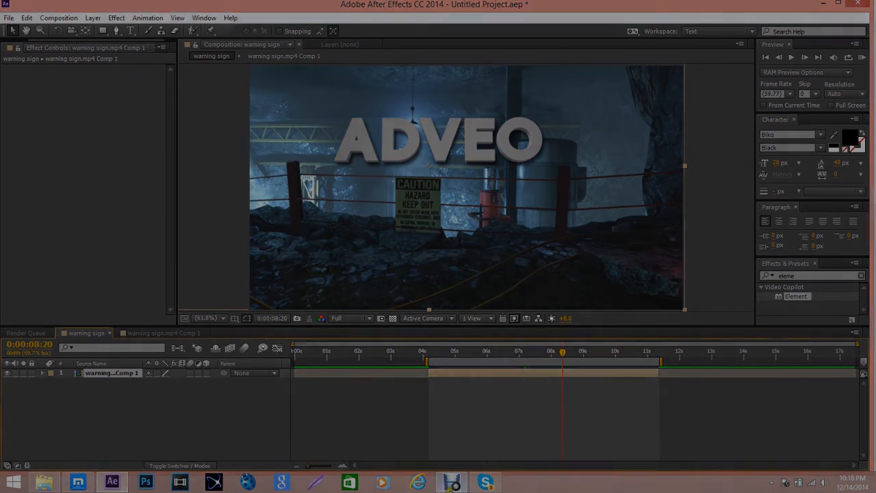
{"action": "left_click", "coordinate": [452, 482]}
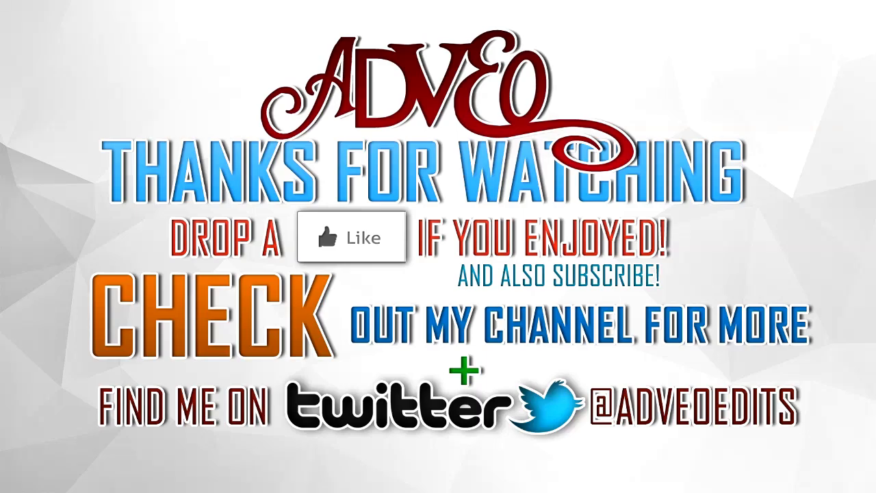